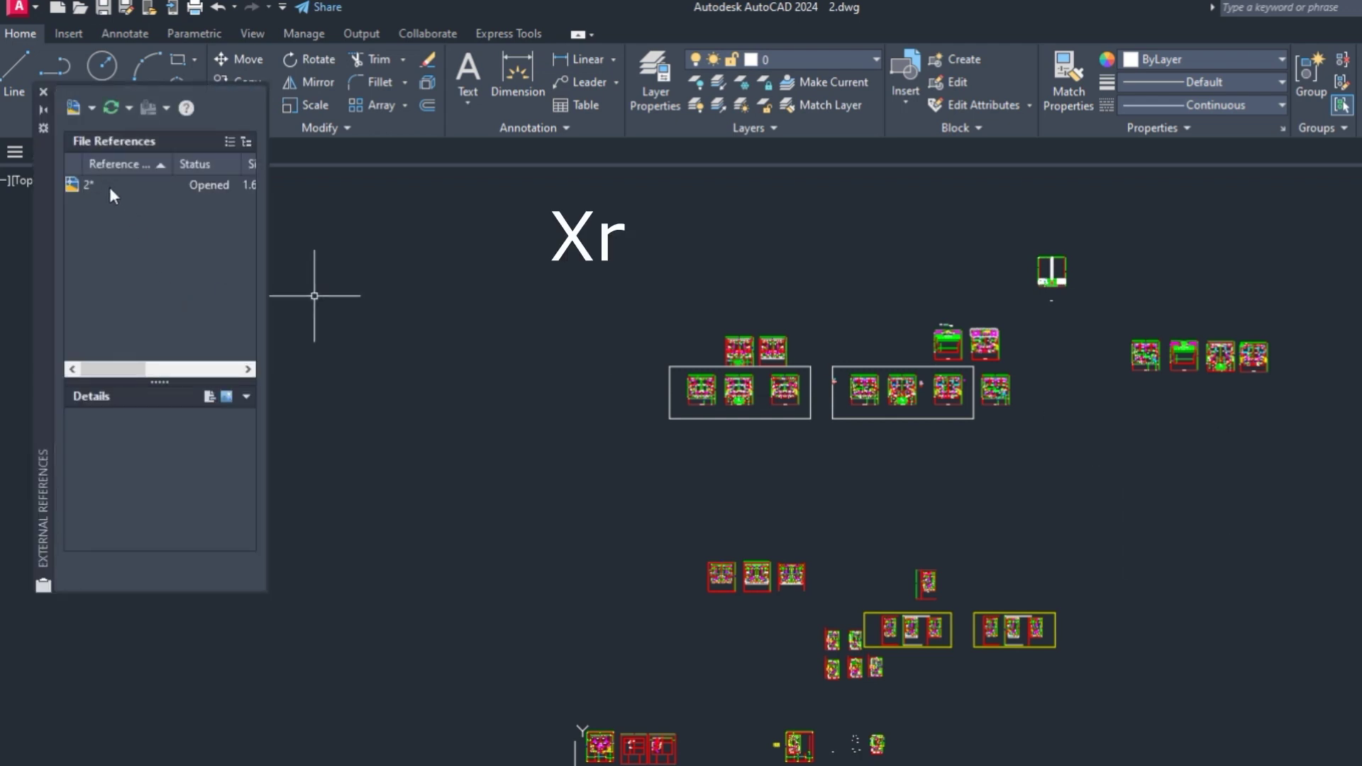
Step: Check the 2 reference's details (Opened, 1.61 MB), then close the External References palette
left_click(109, 185)
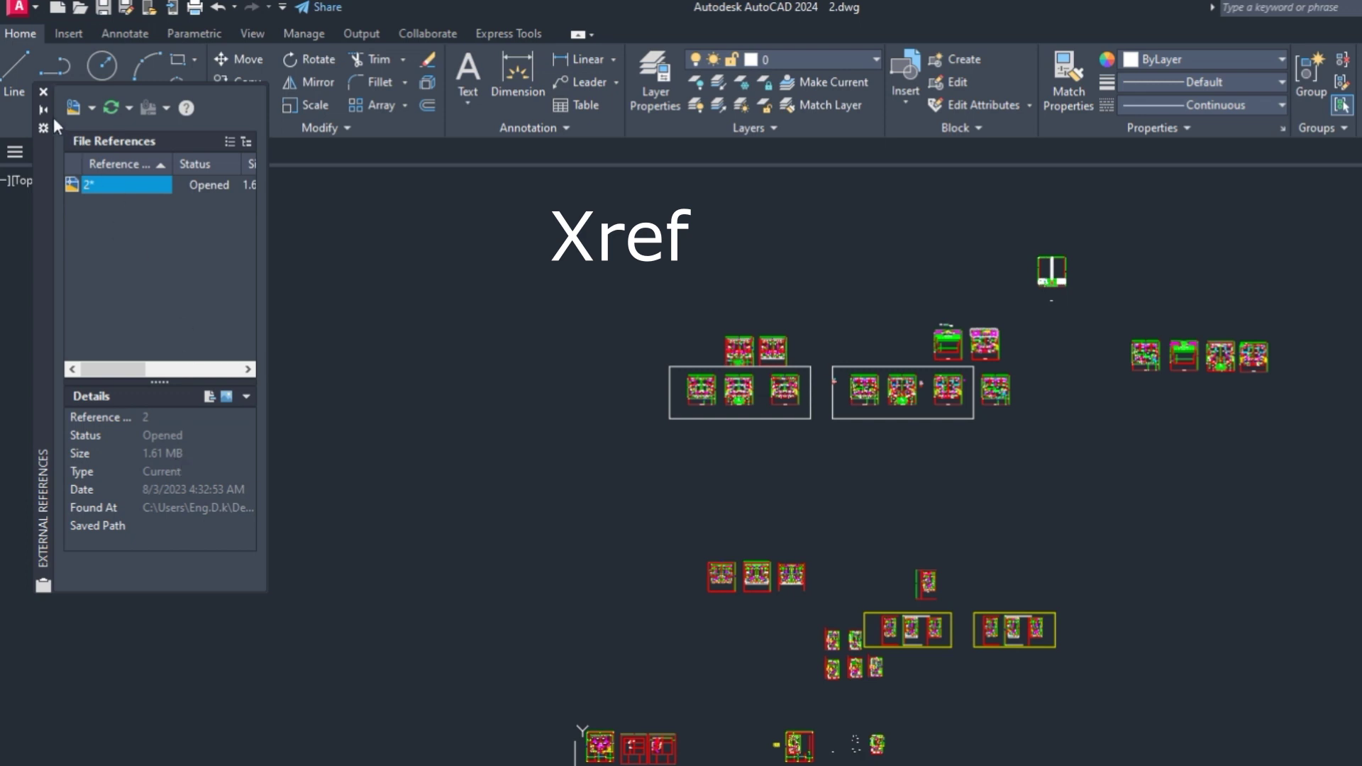
left_click(44, 91)
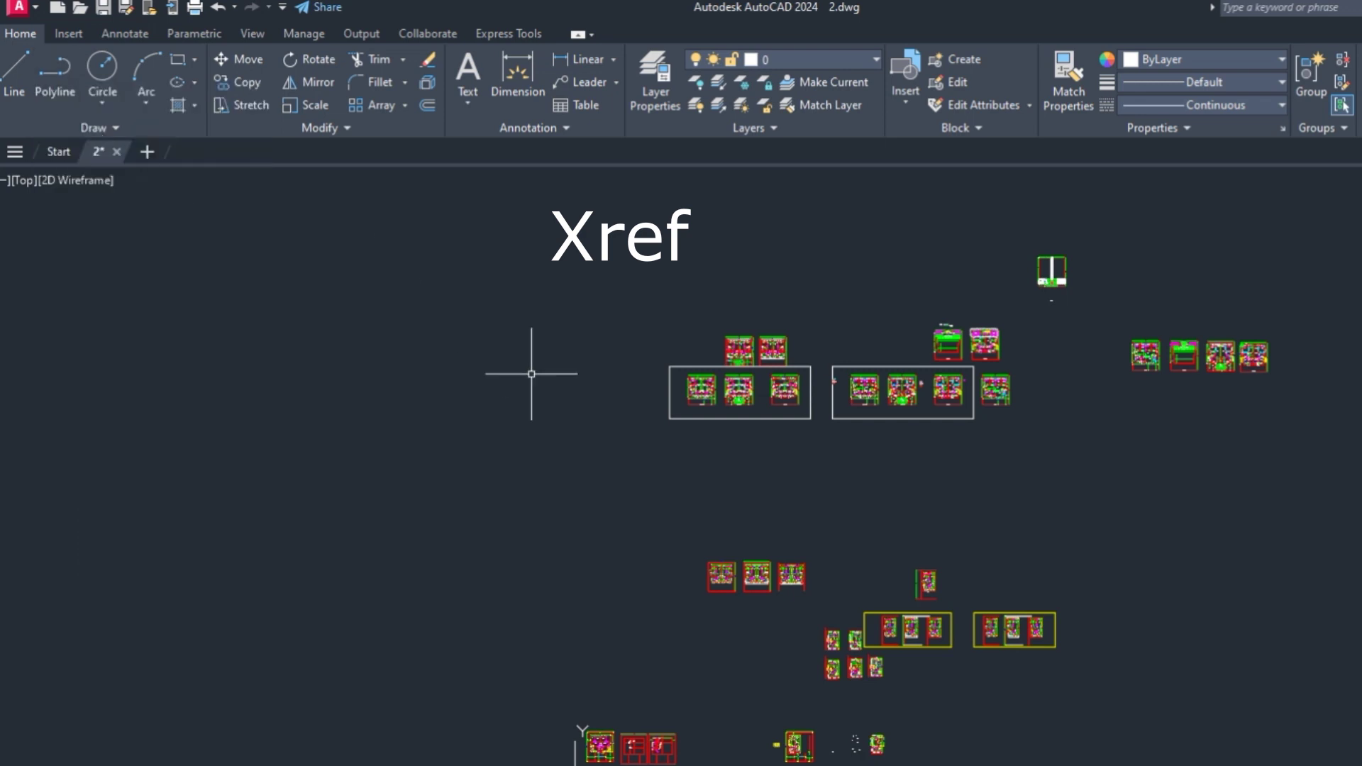
left_click(32, 8)
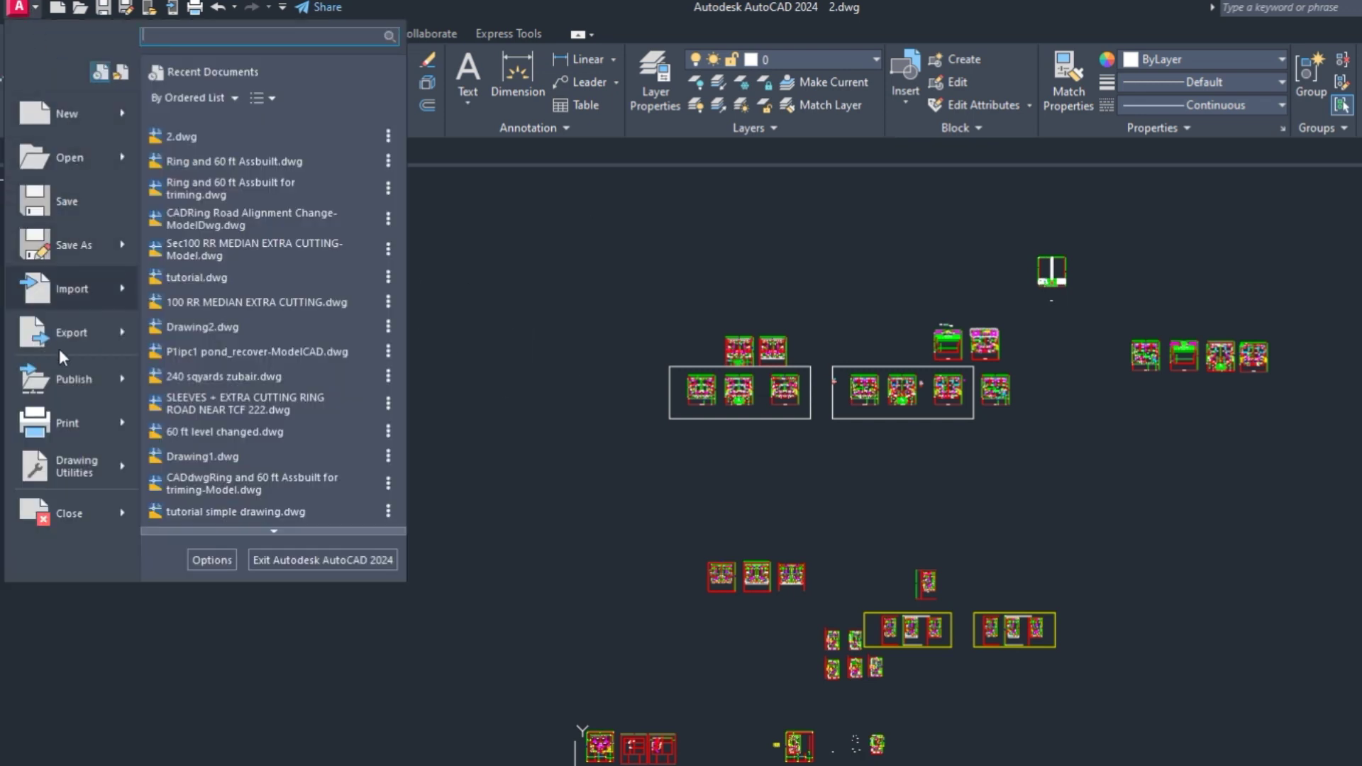
mouse_move(76, 467)
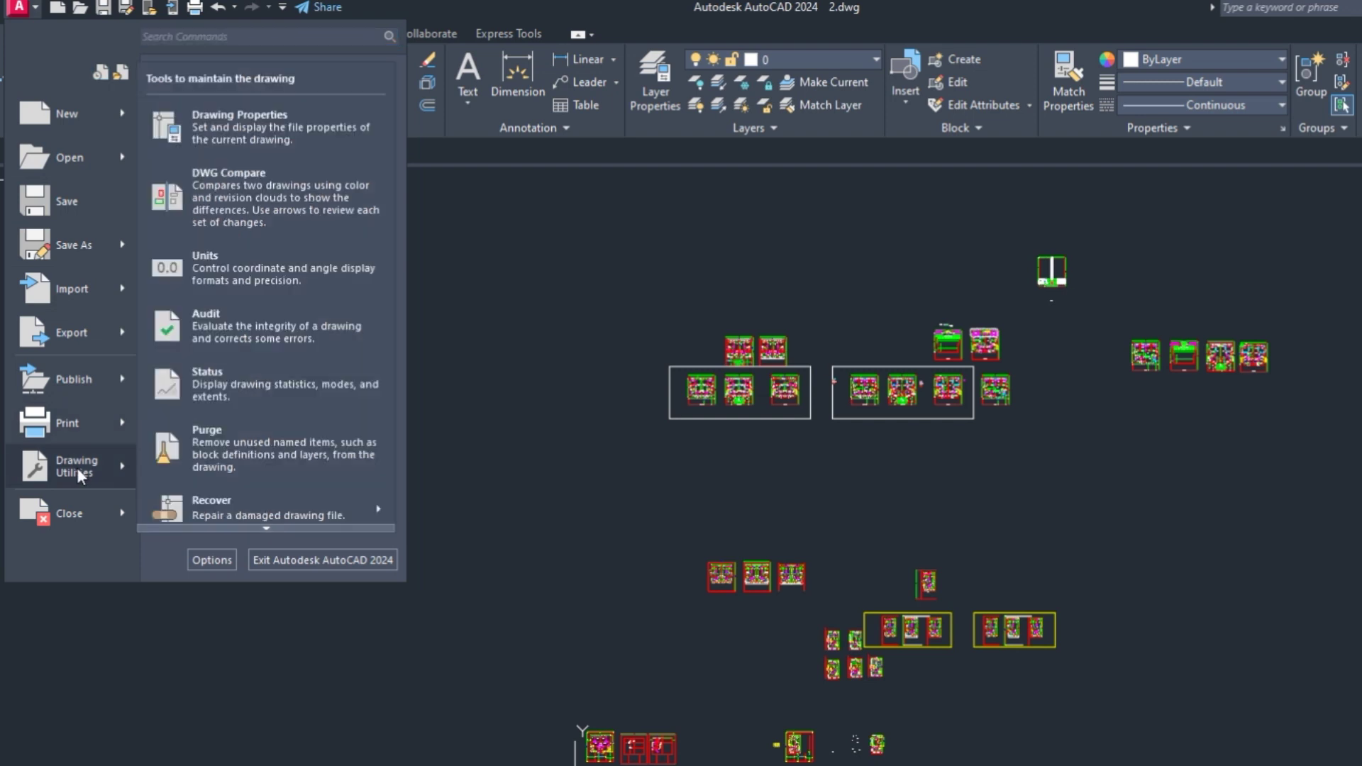
left_click(281, 149)
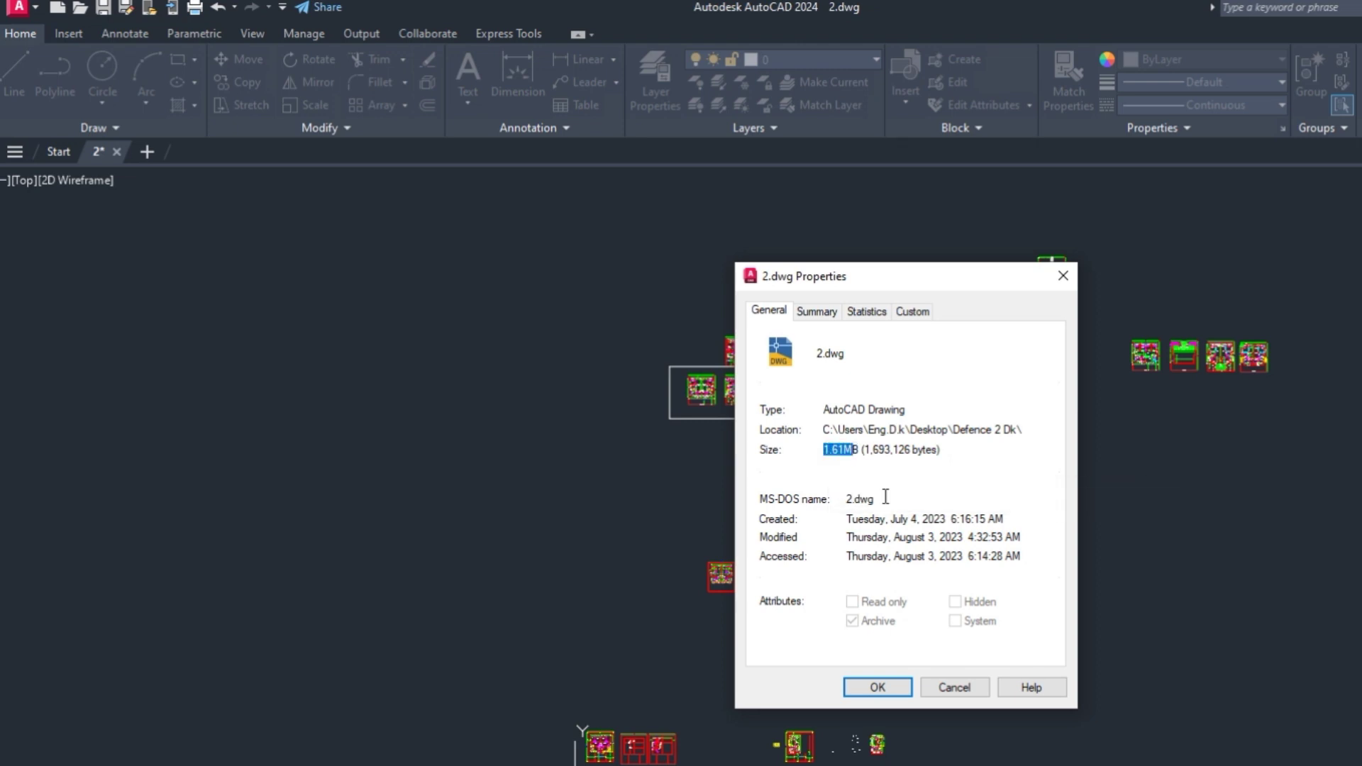
left_click(1063, 275)
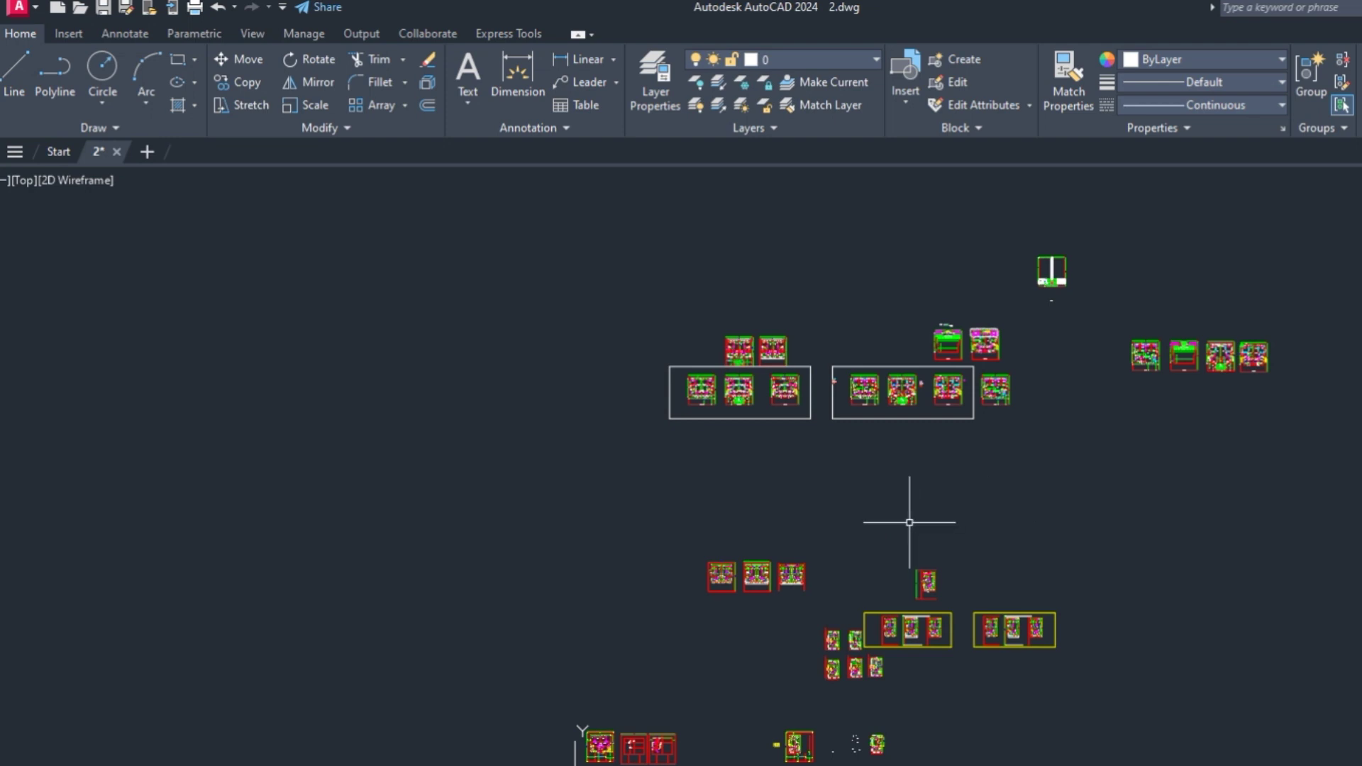
Step: Delete the six stray white text objects beside the floor plans
left_click(1259, 516)
left_click(1092, 454)
scroll(841, 756, "up", 10)
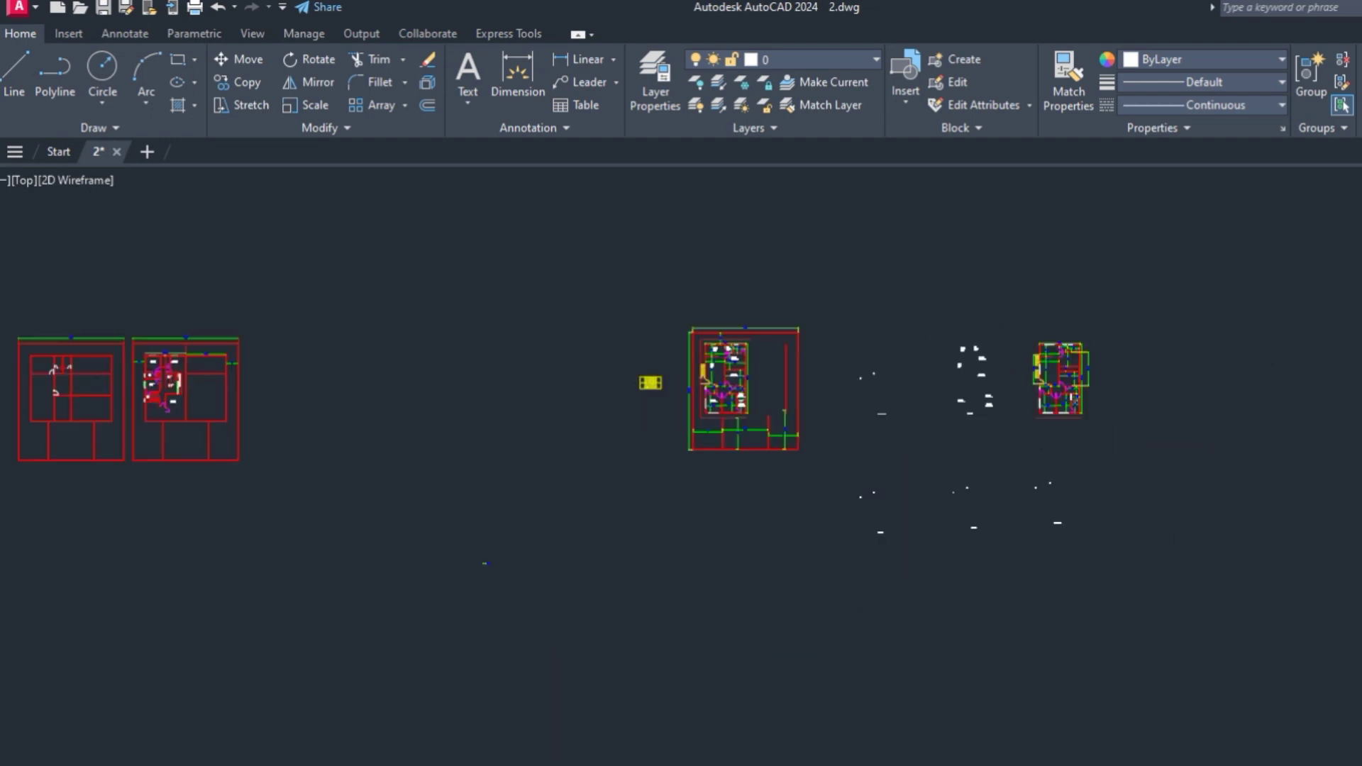
left_click(1287, 756)
left_click(596, 512)
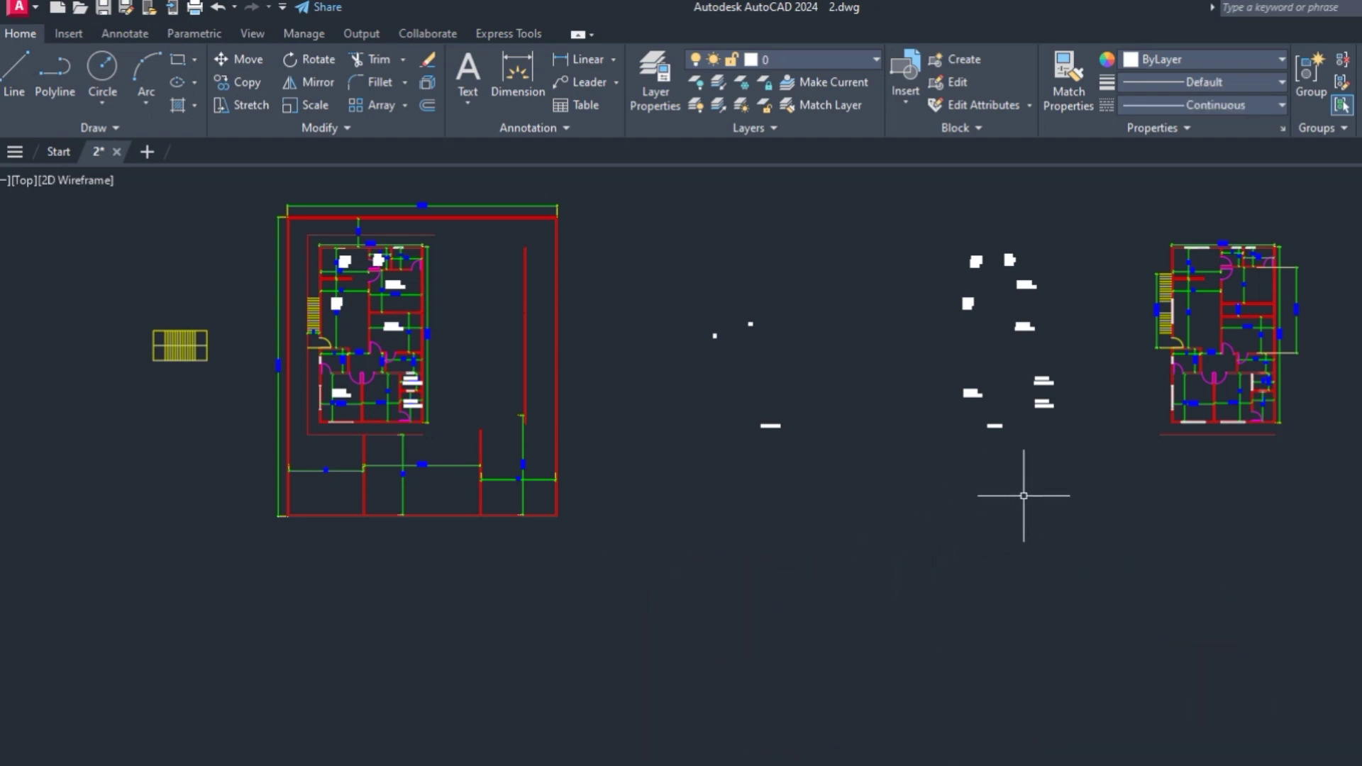
left_click(1095, 457)
left_click(682, 253)
key("Delete")
Step: Delete the yellow stair block and the leftover selected objects beside the floor plans
scroll(841, 422, "down", 6)
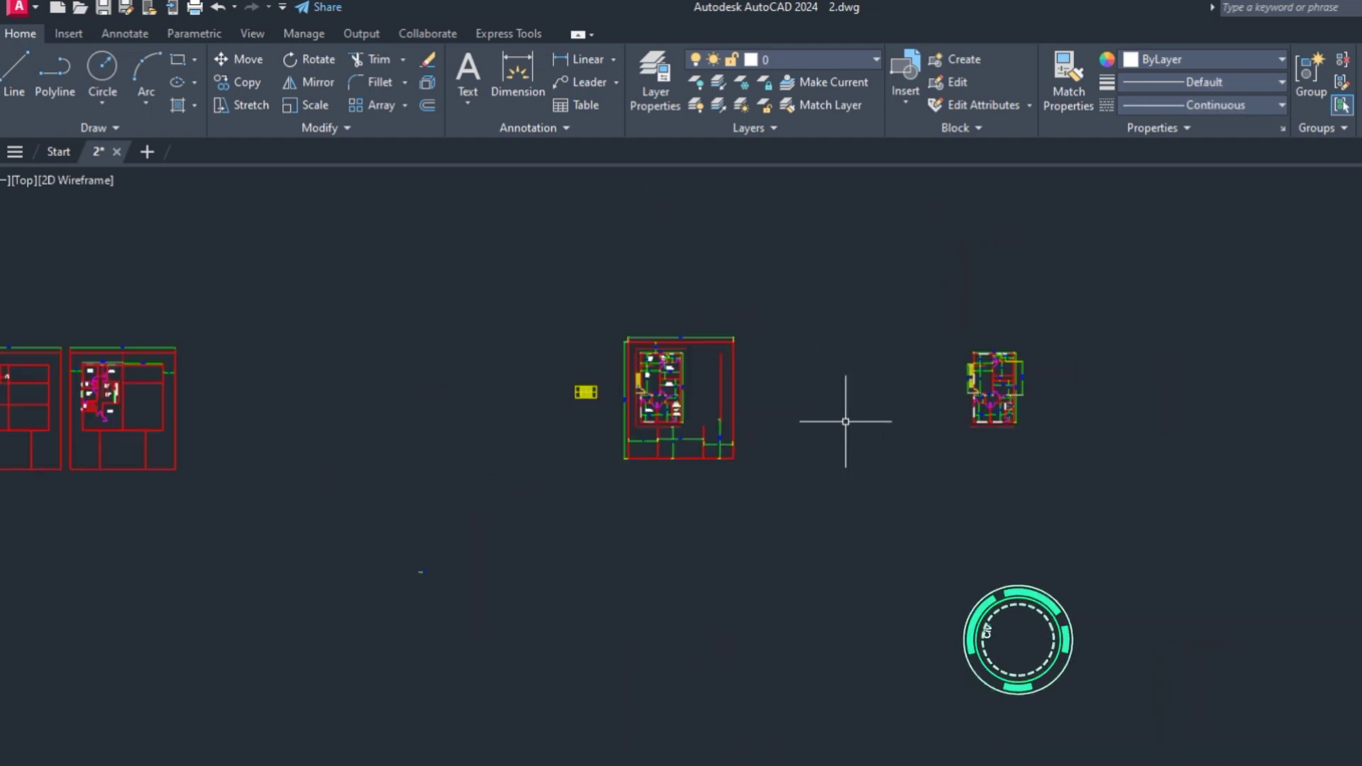
scroll(927, 511, "up", 12)
left_click(758, 474)
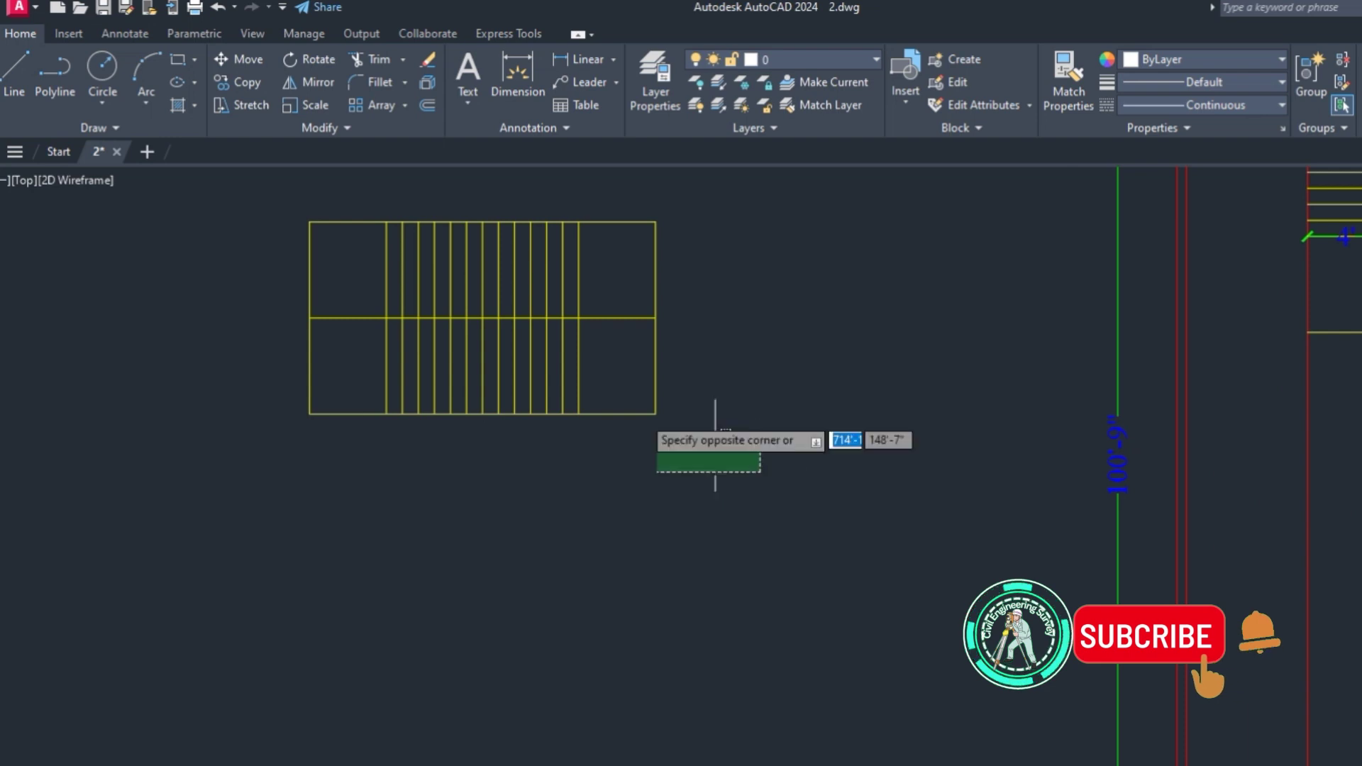
left_click(203, 177)
key("Delete")
scroll(706, 464, "down", 5)
scroll(706, 464, "down", 5)
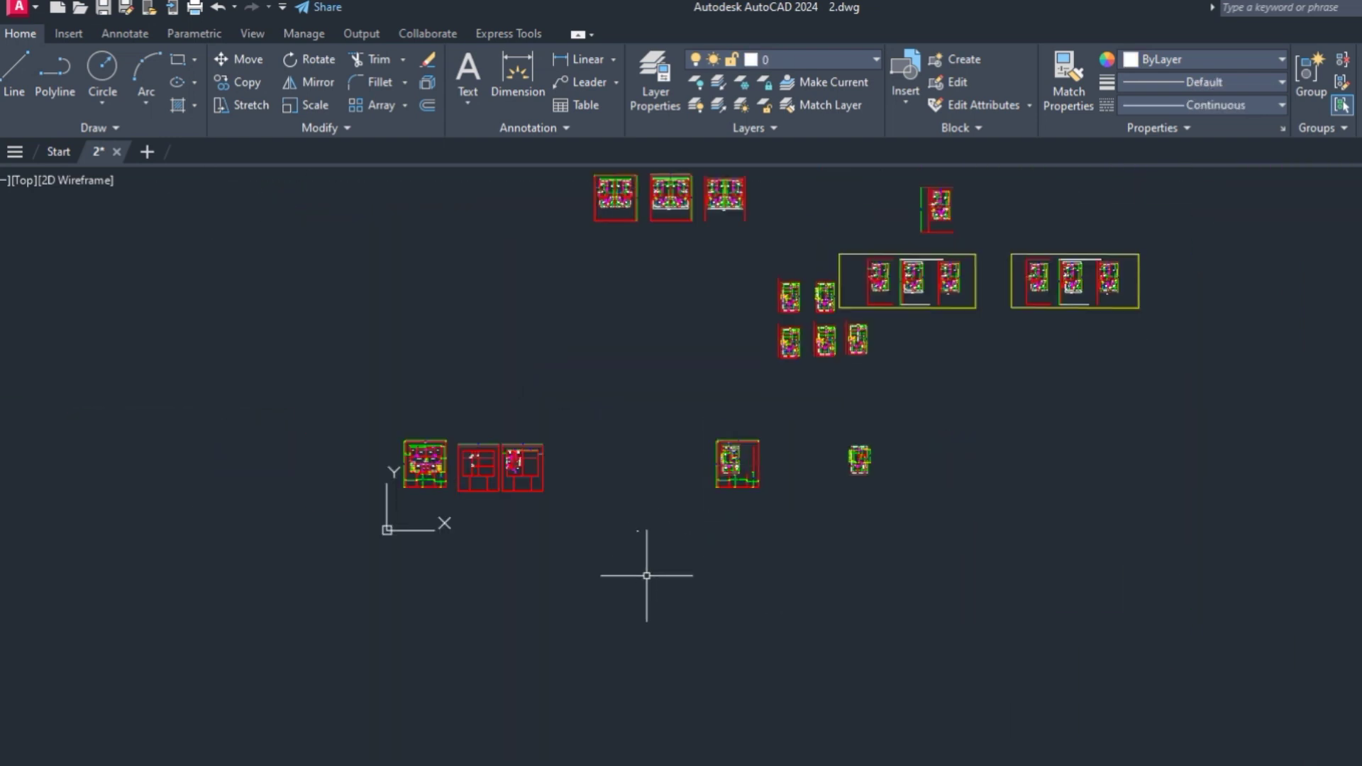
left_click(645, 572)
left_click(593, 496)
key("Delete")
scroll(658, 502, "down", 2)
scroll(637, 427, "up", 2)
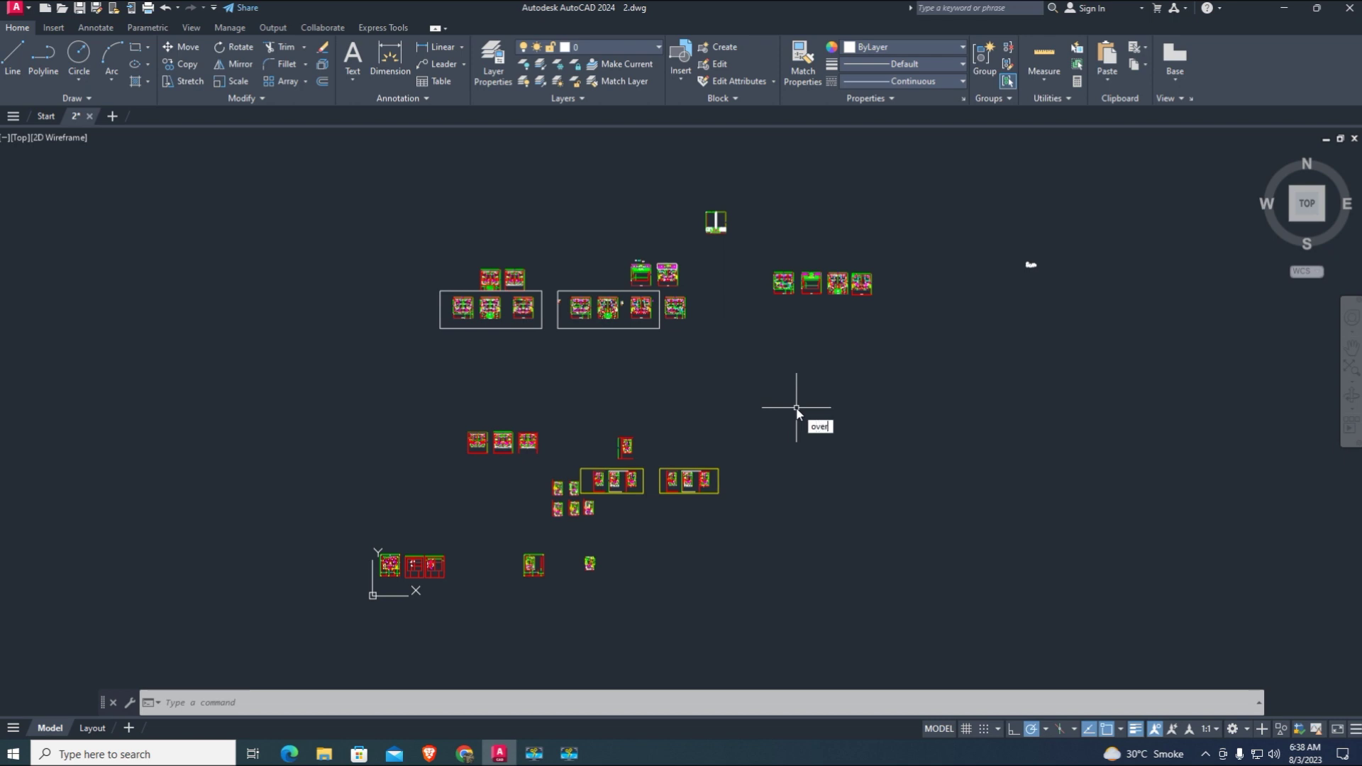
Step: Run OVERKILL on all 12280 objects, deleting 453 duplicates and 1709 overlapping objects
type("KILL")
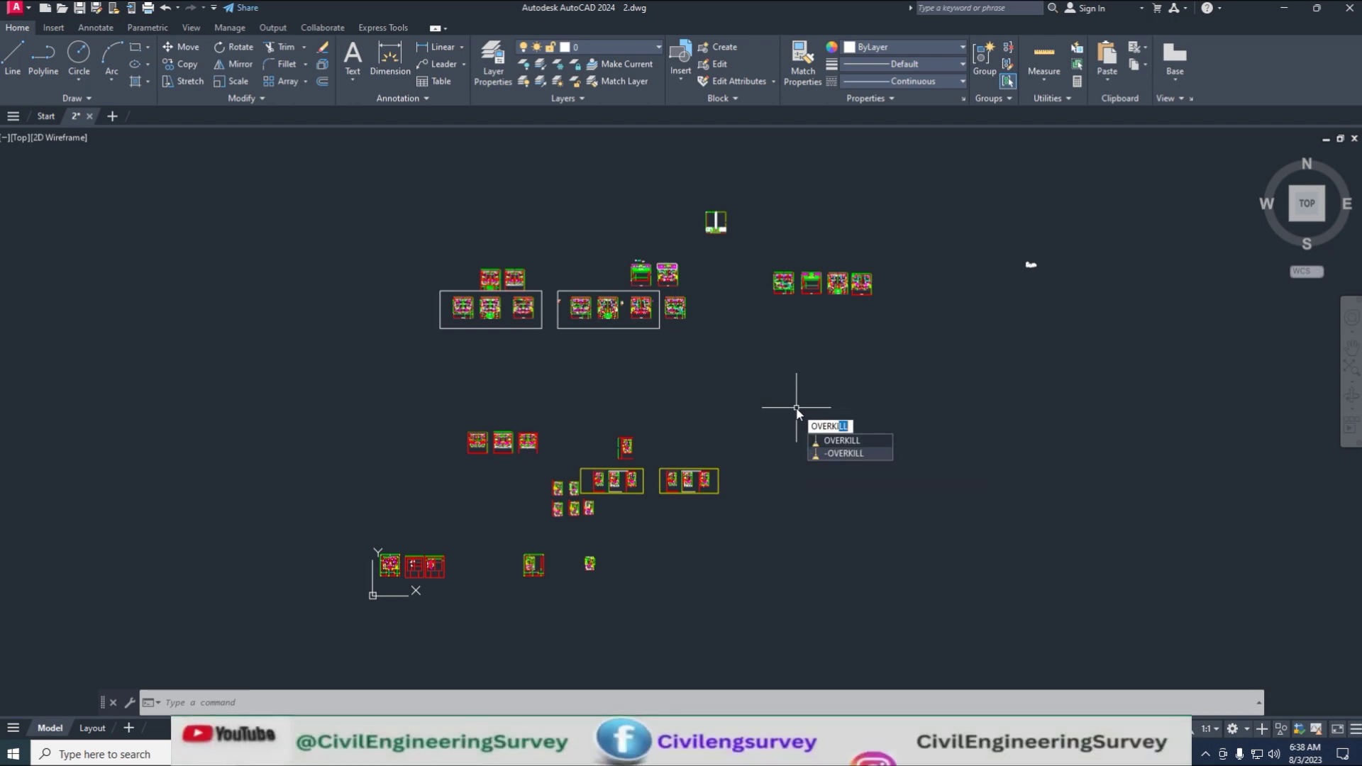
key("Return")
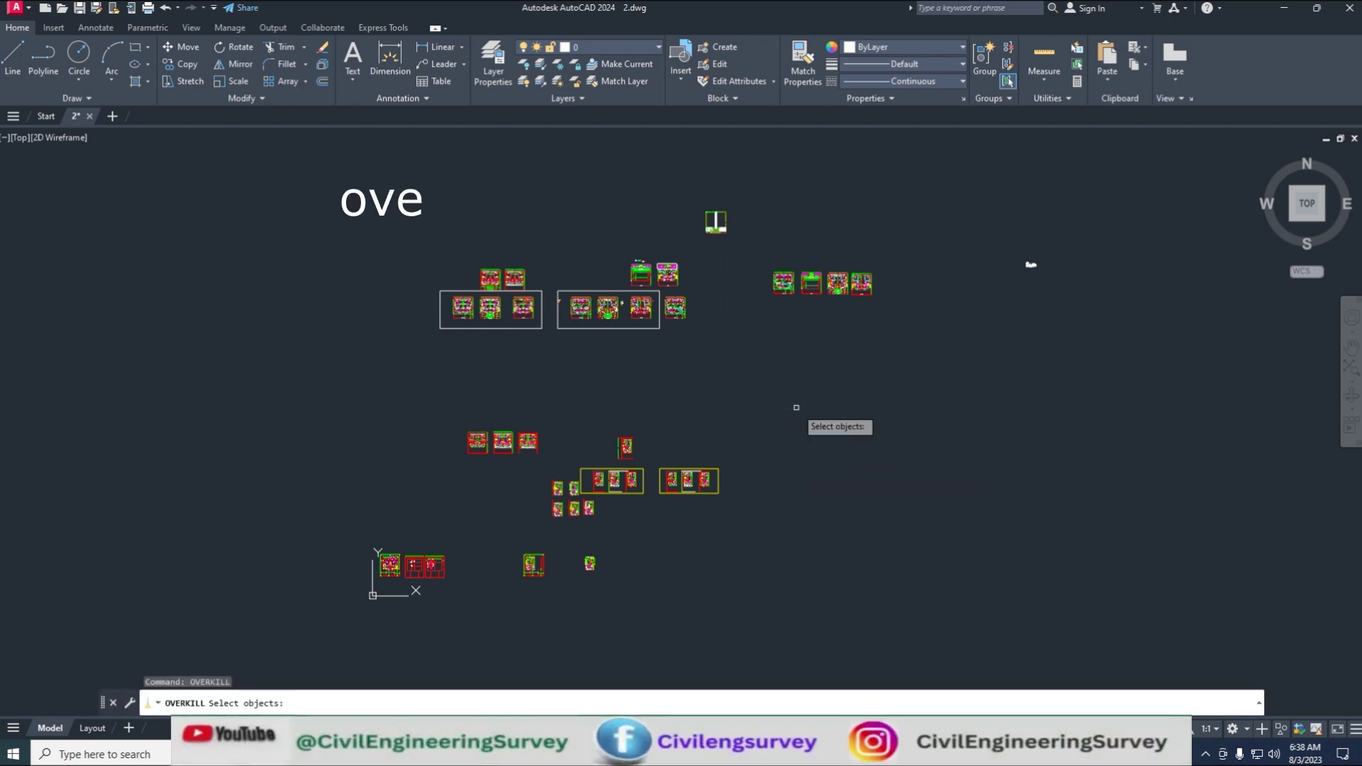
left_click(1130, 620)
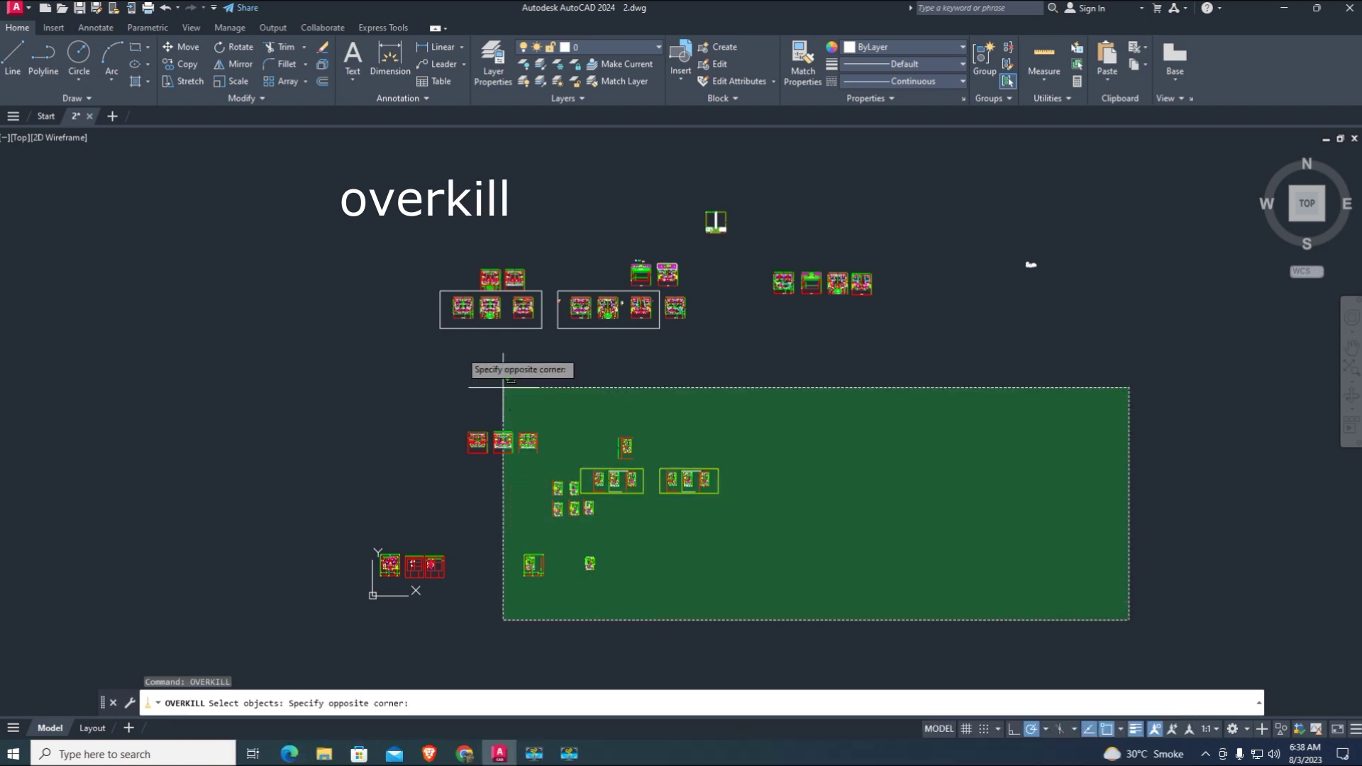
left_click(287, 172)
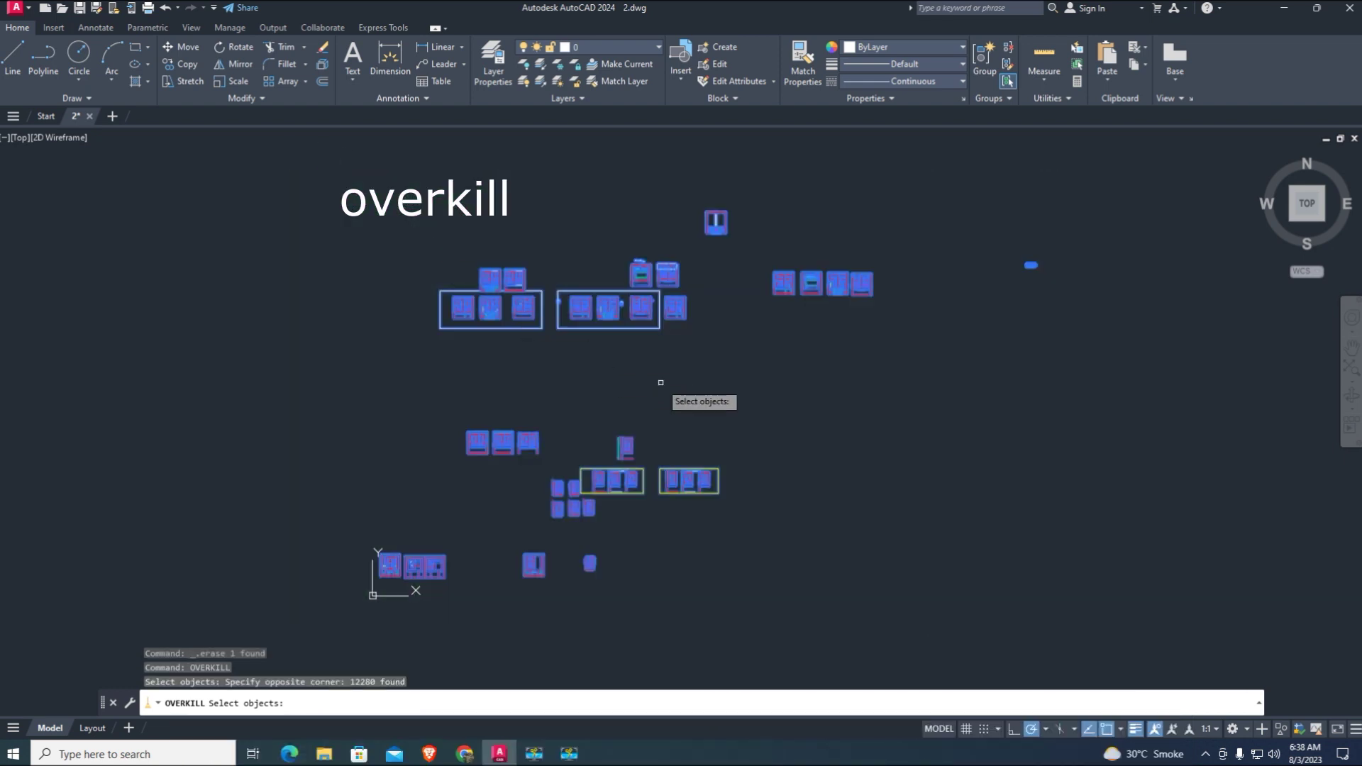
key("Return")
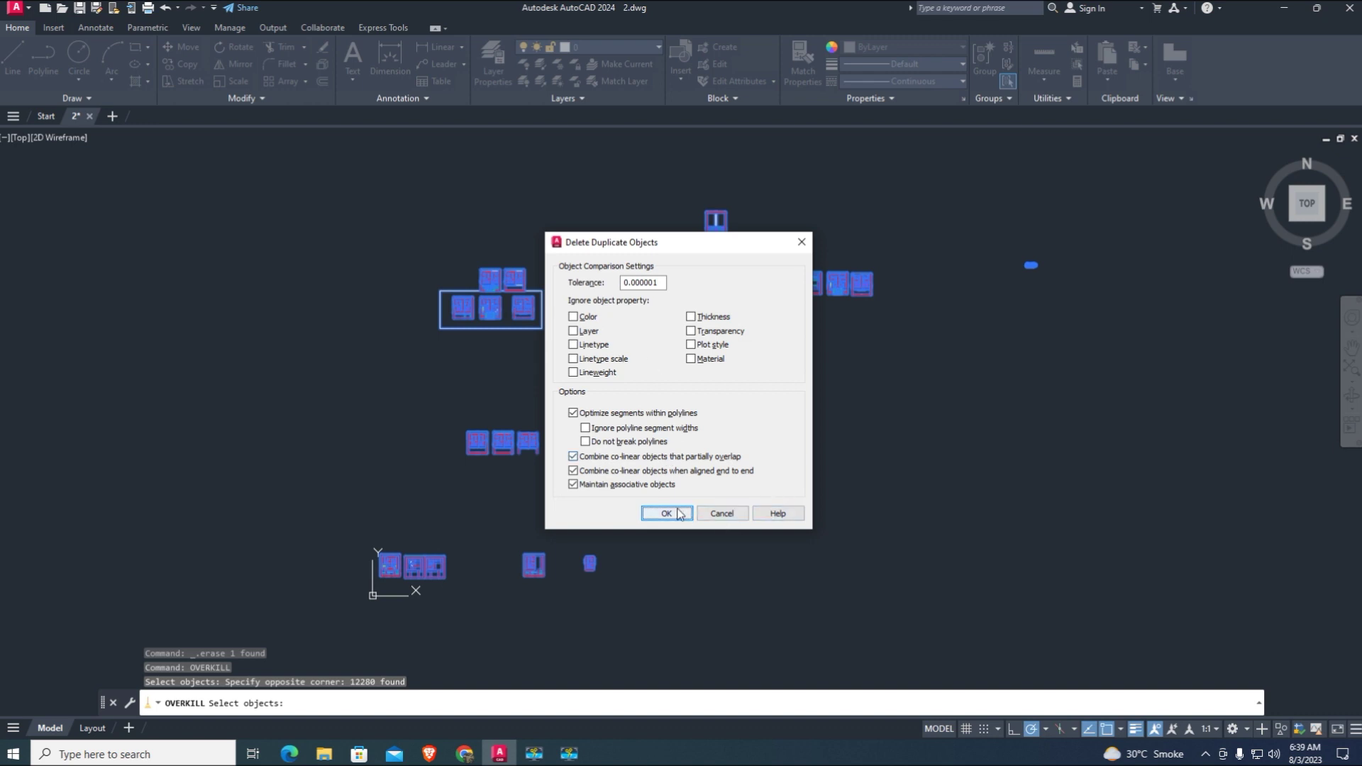
left_click(667, 513)
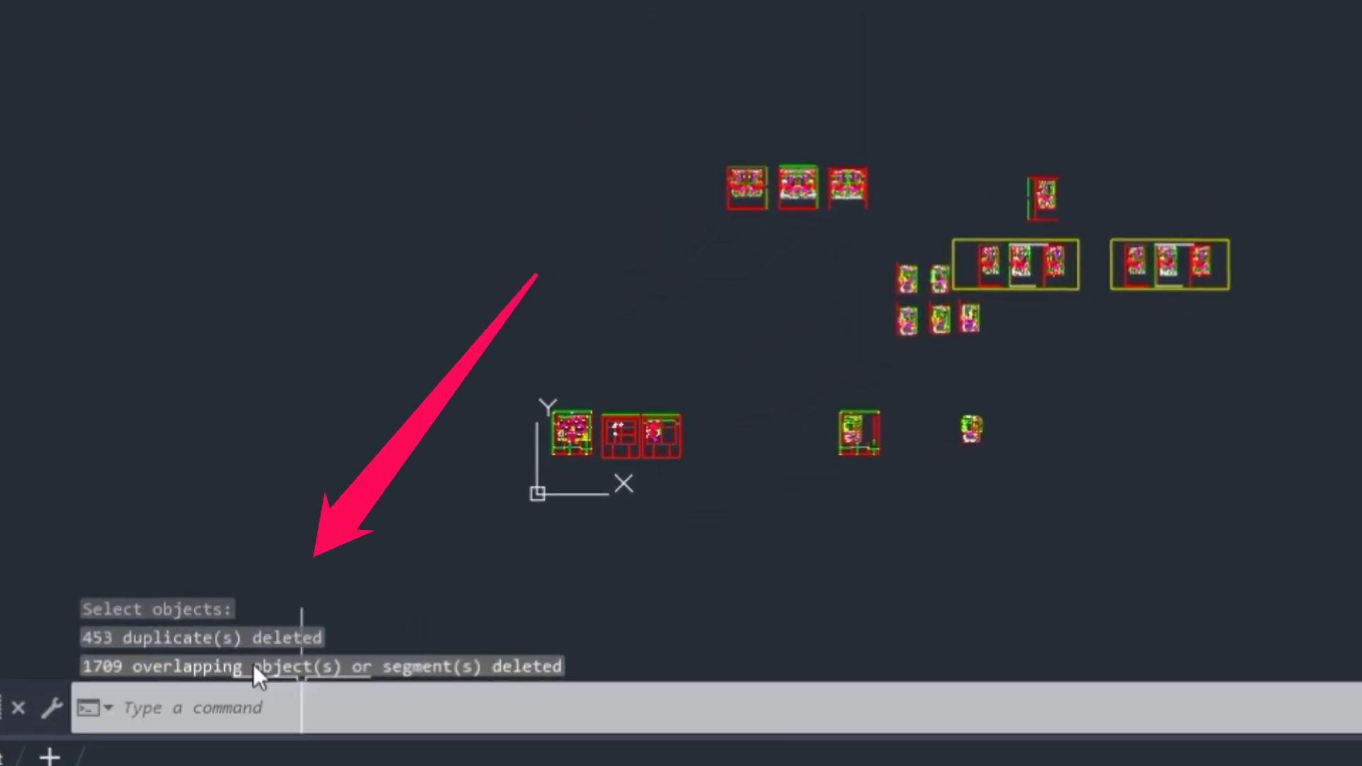
left_click_drag(425, 682, 418, 328)
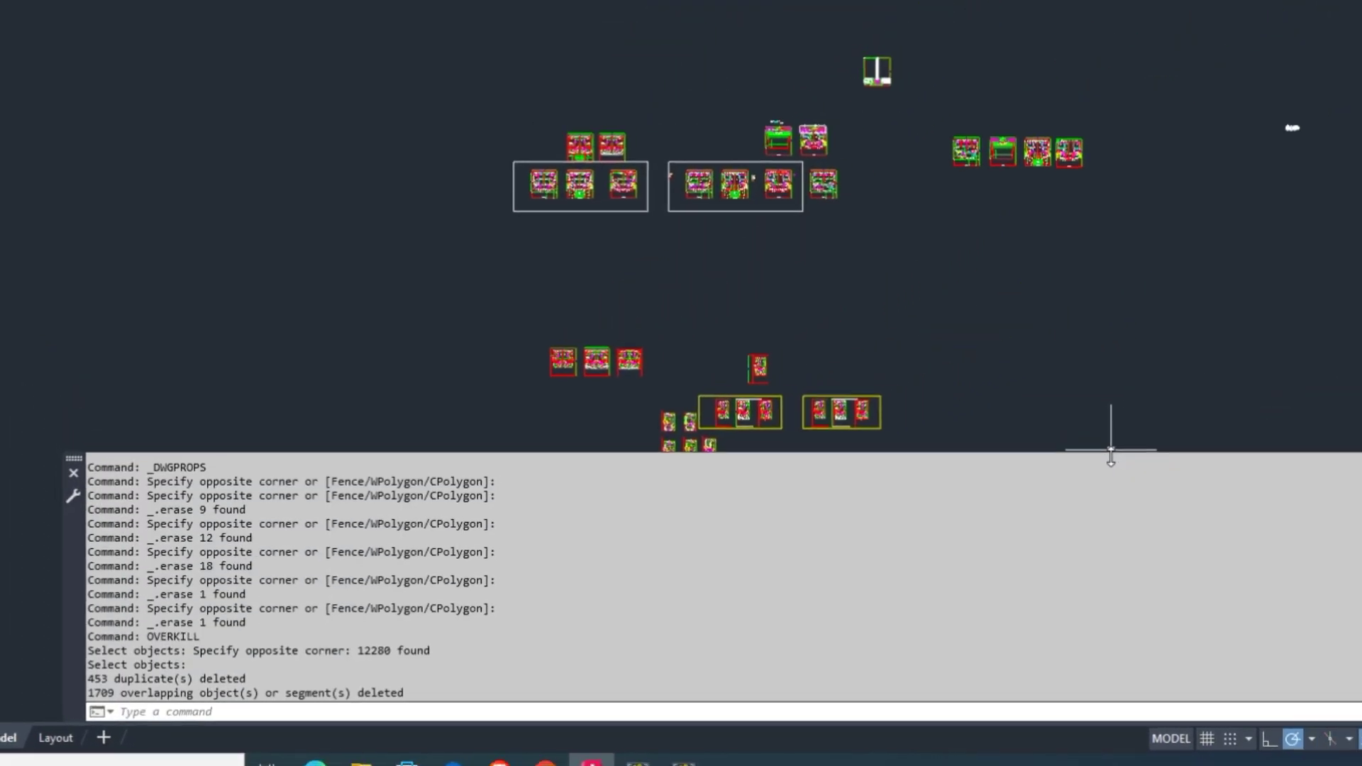
left_click(1131, 492)
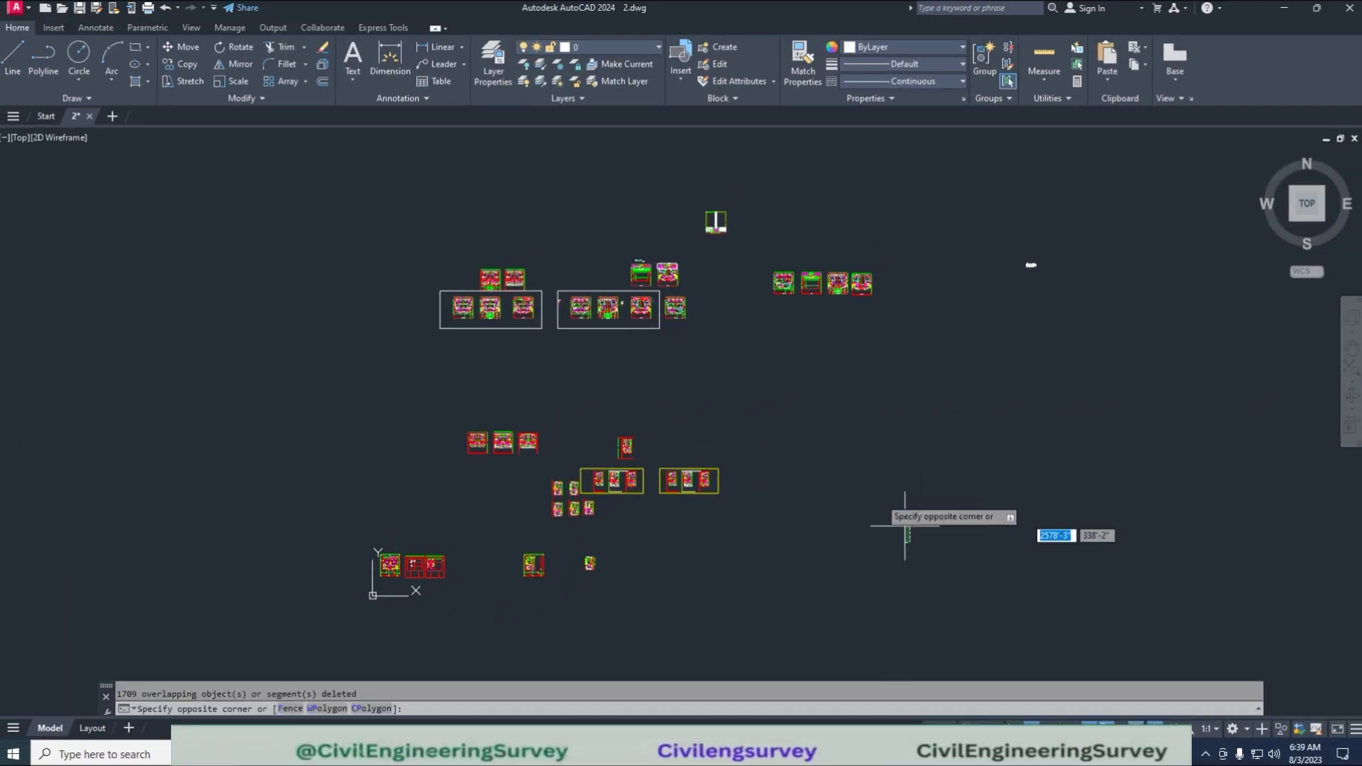
Step: Purge all unused named items and 88 zero-length objects with Purge All
left_click(859, 440)
type("p")
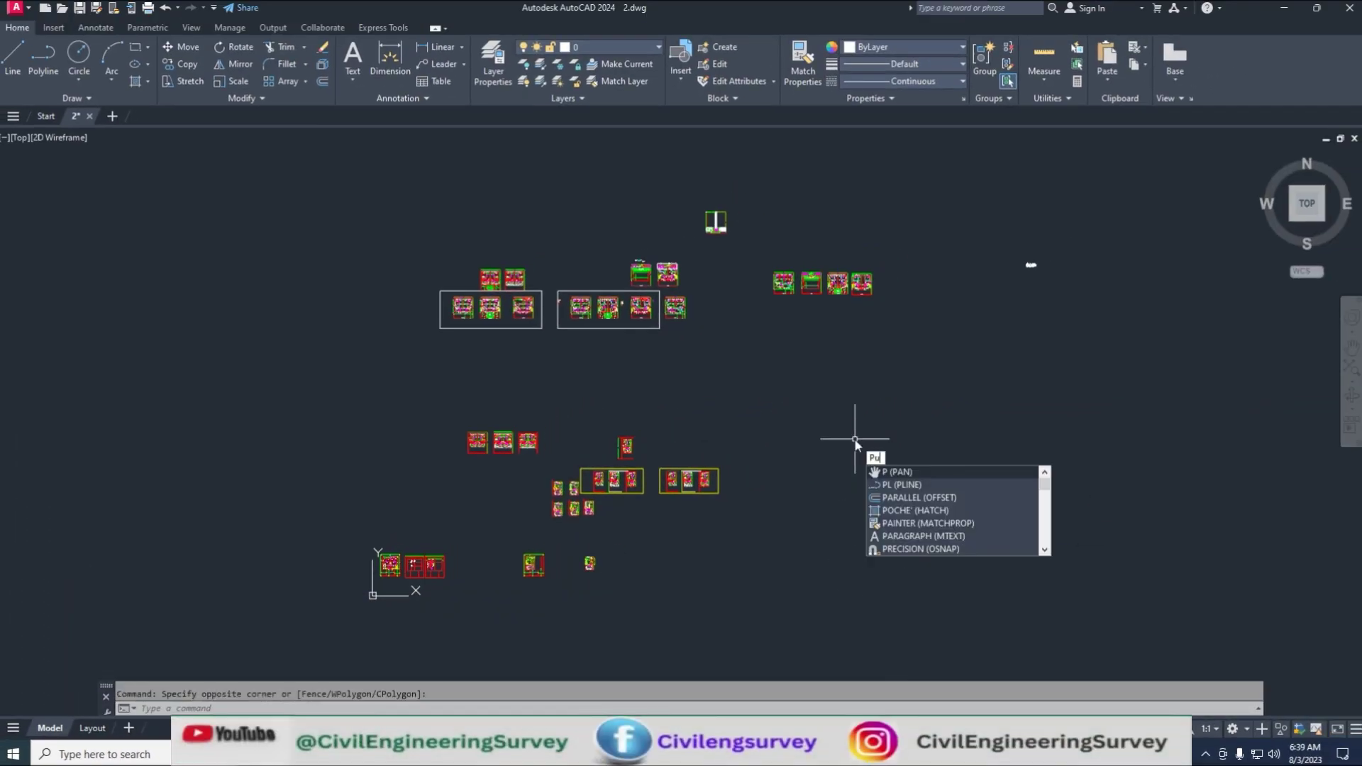
type("ur")
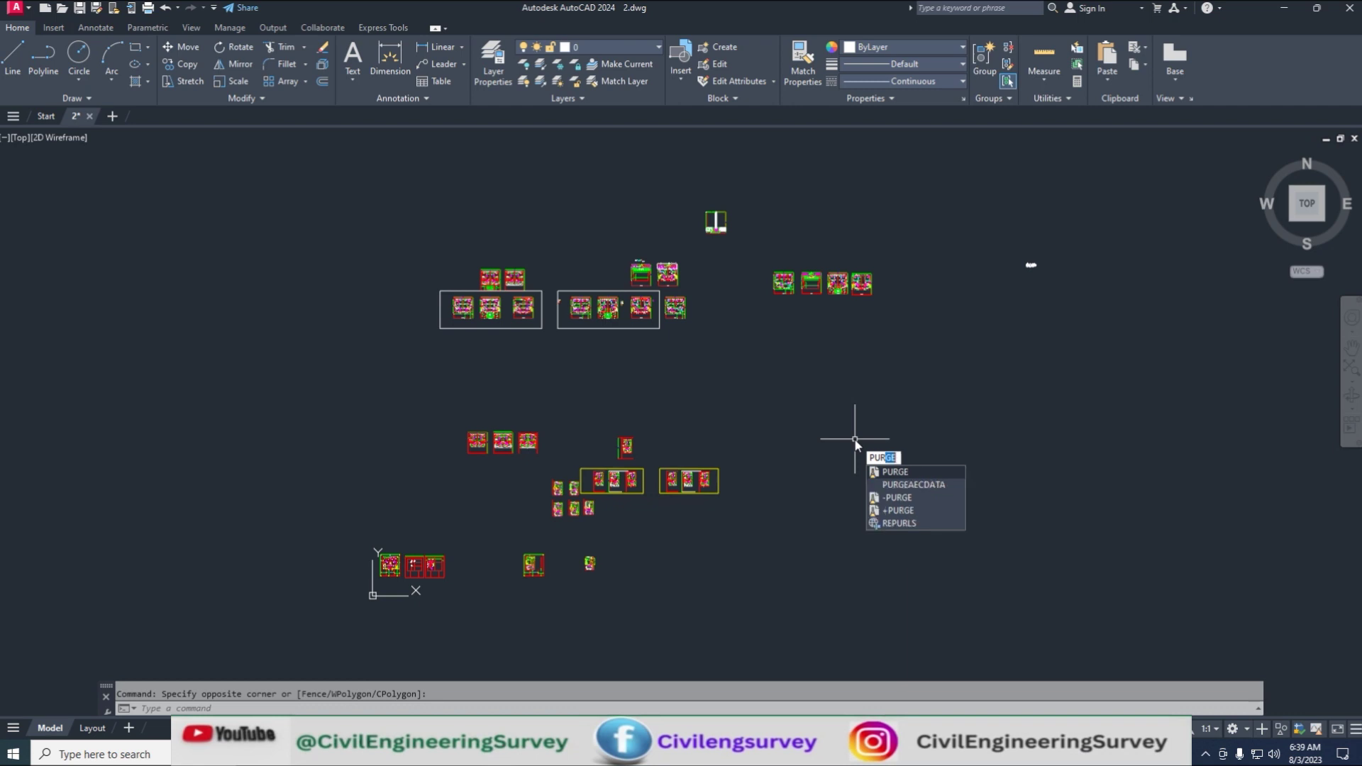
key("Return")
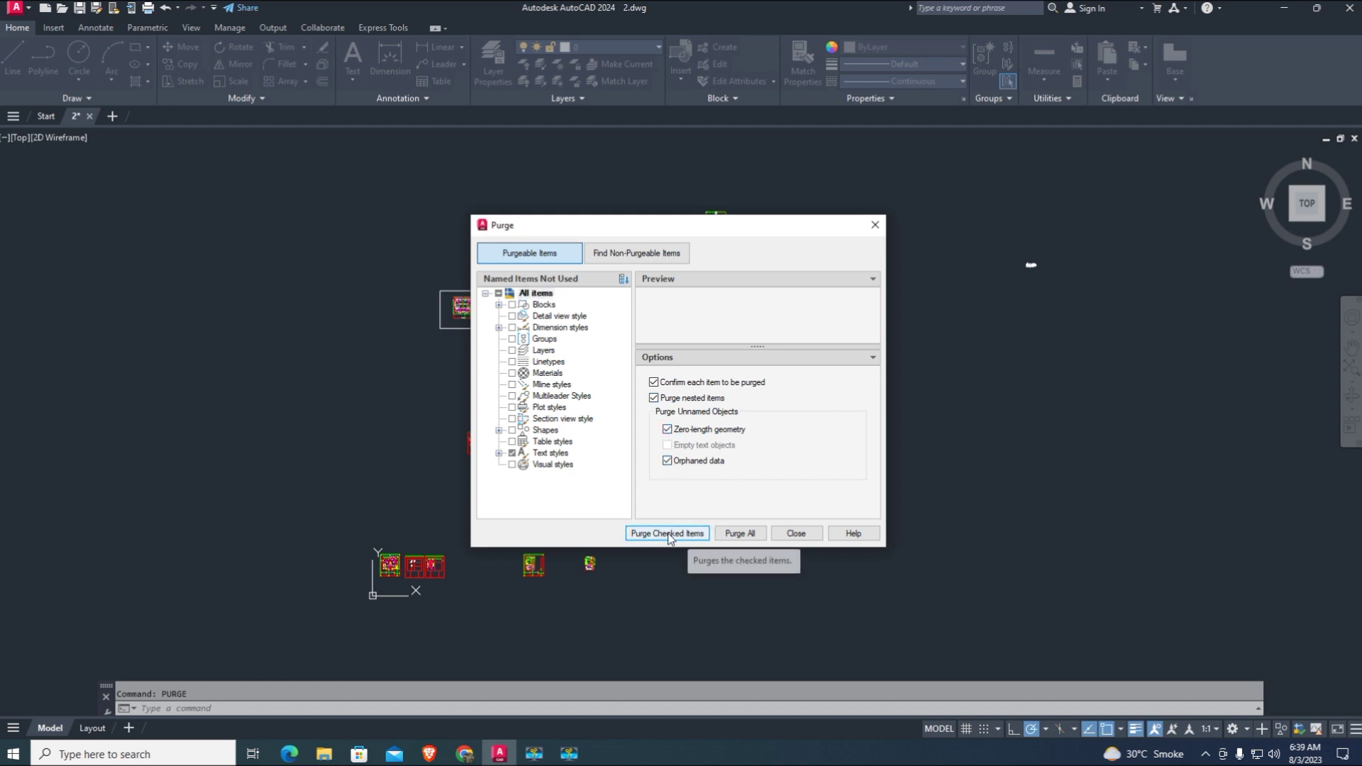
left_click(739, 533)
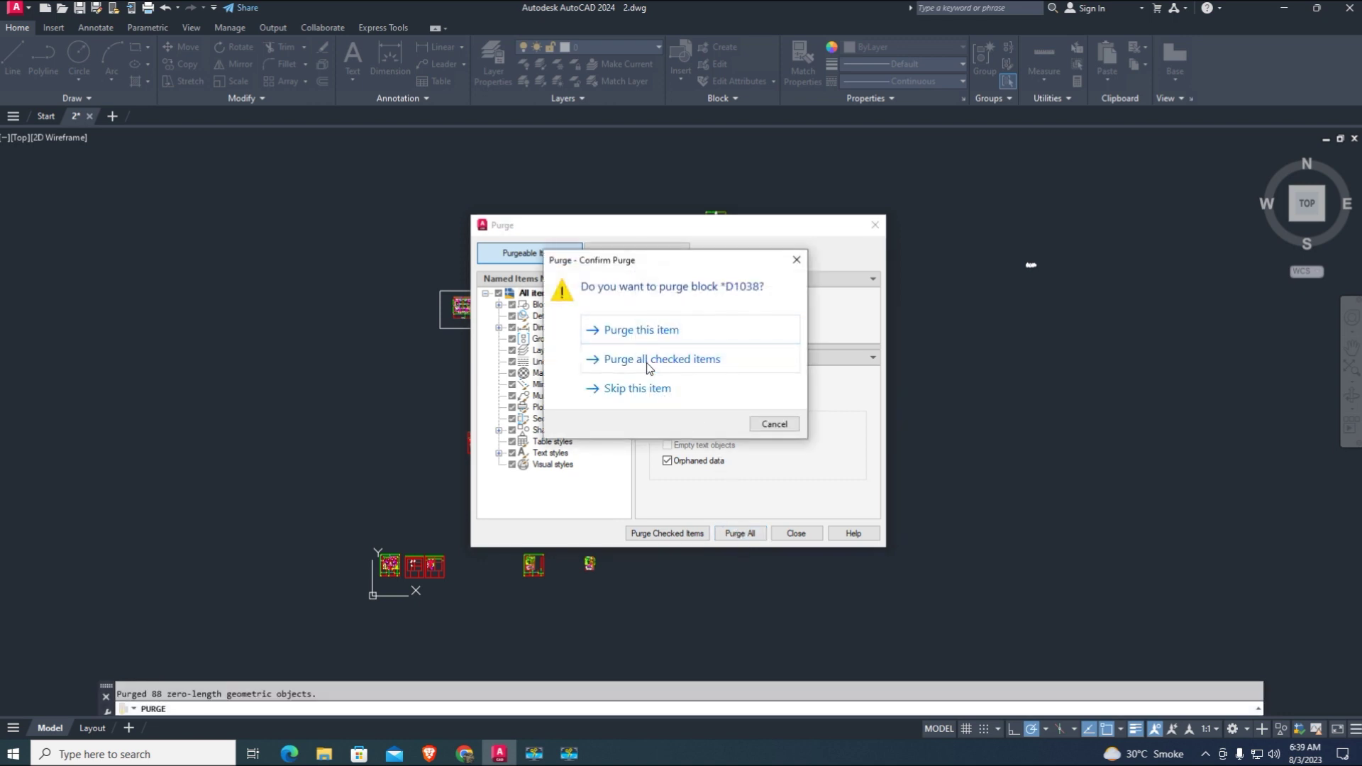
left_click(646, 360)
key("Escape")
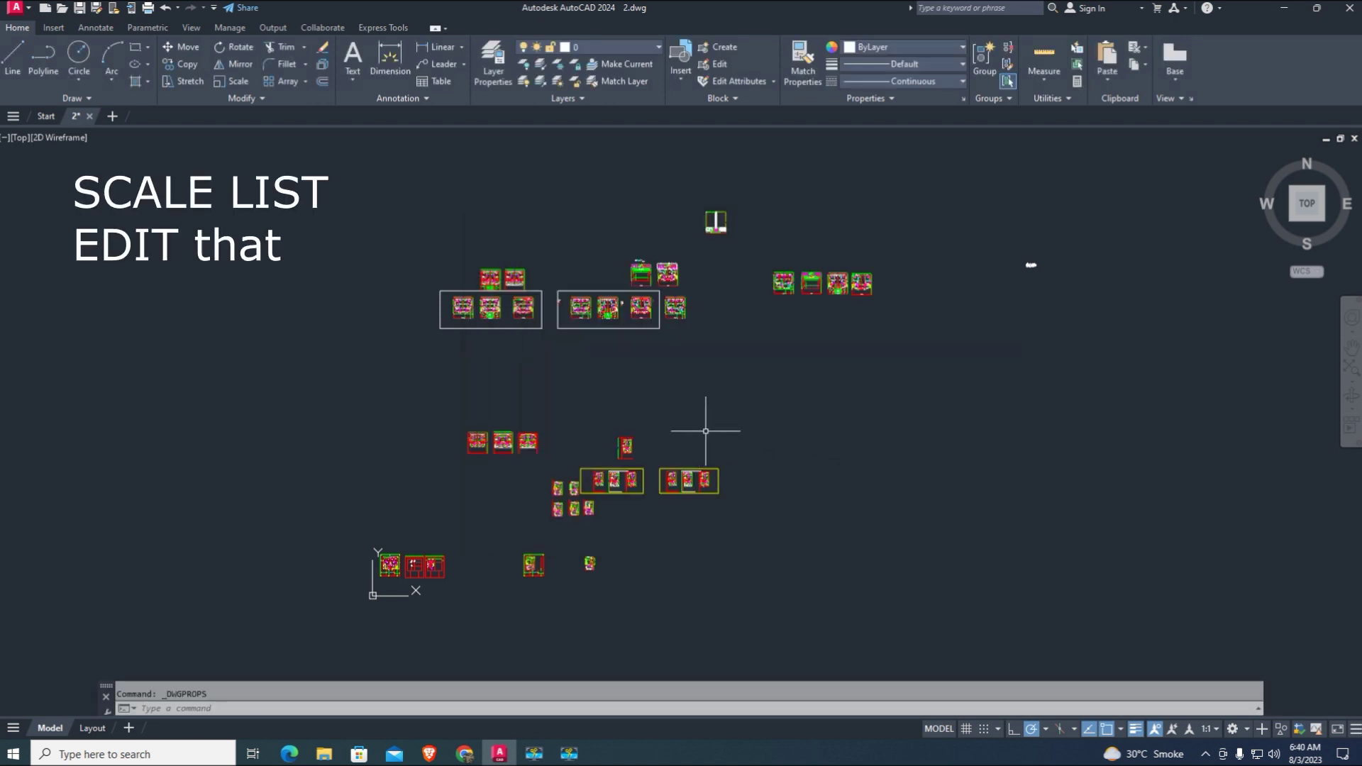
type("au")
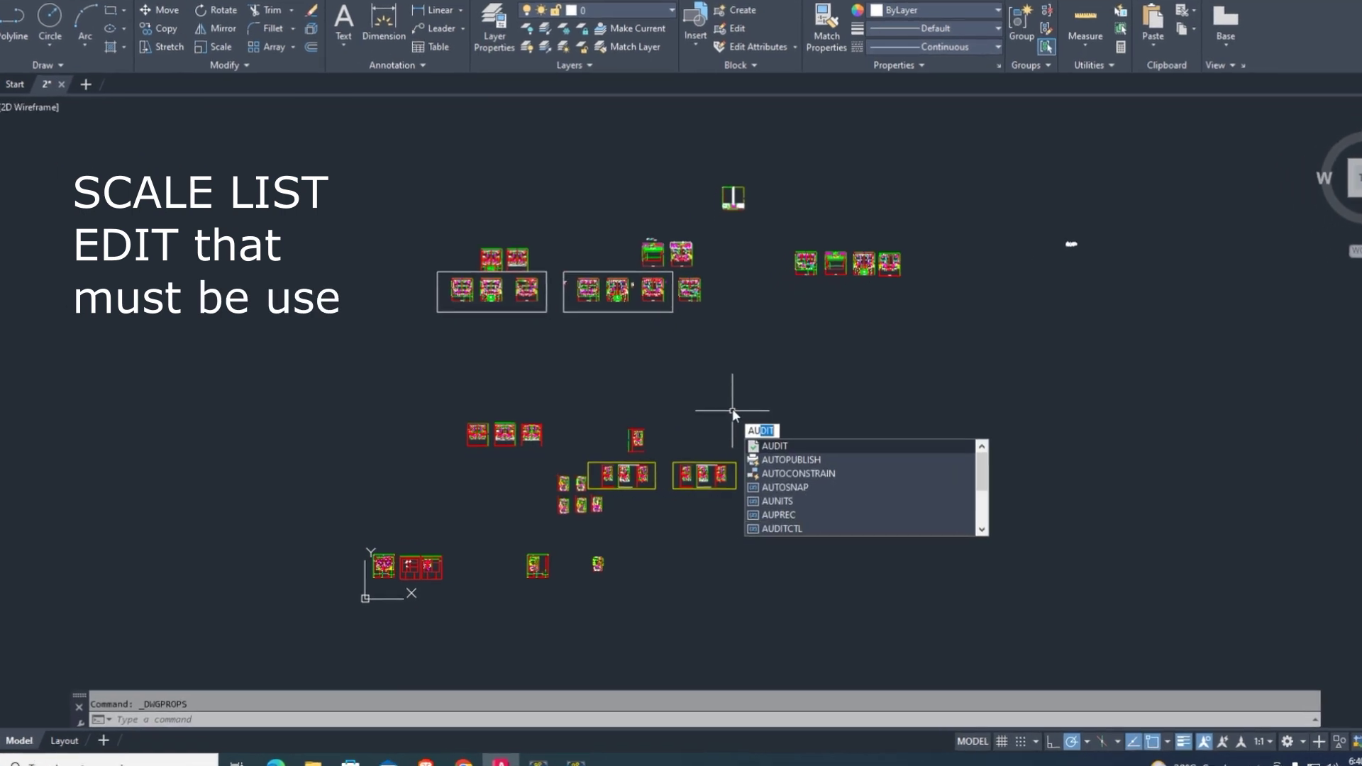
Step: Run AUDIT and answer Yes to fix the detected errors
key("Return")
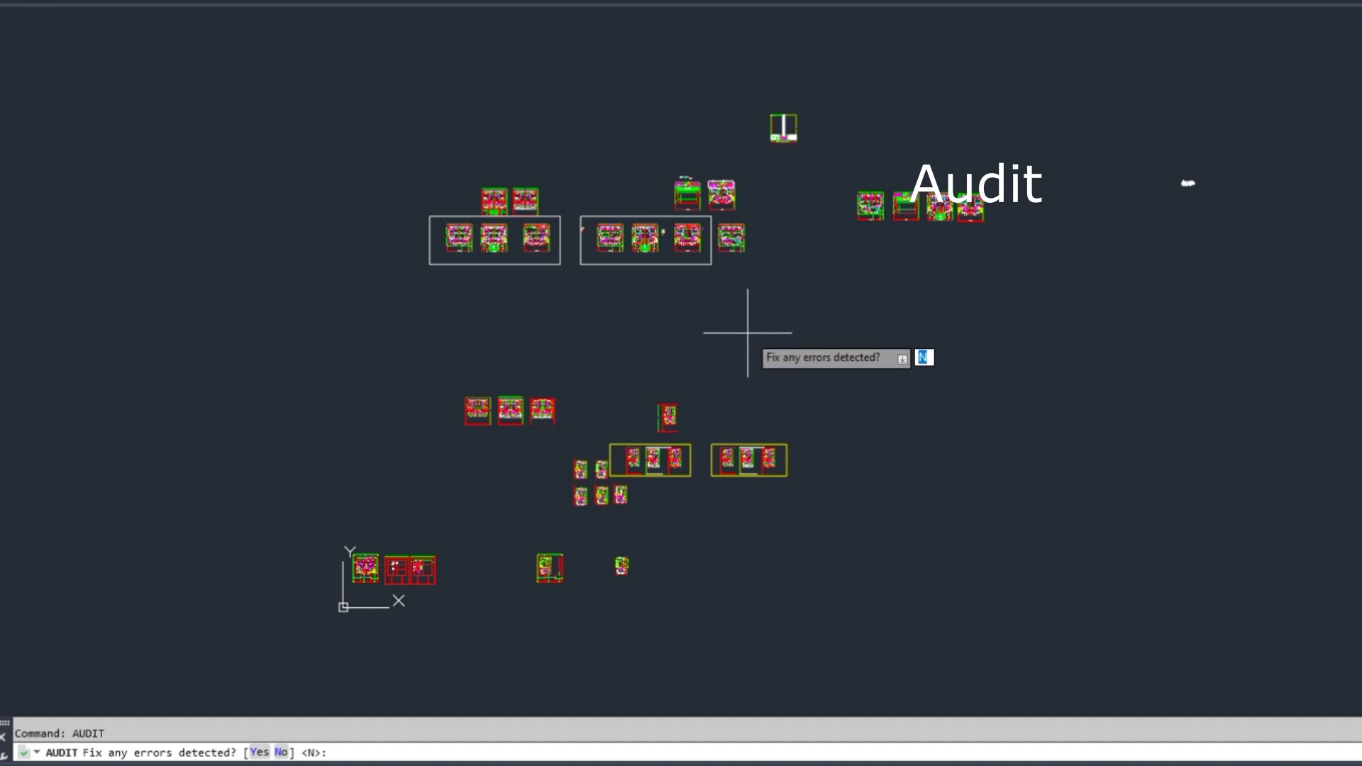
key("Return")
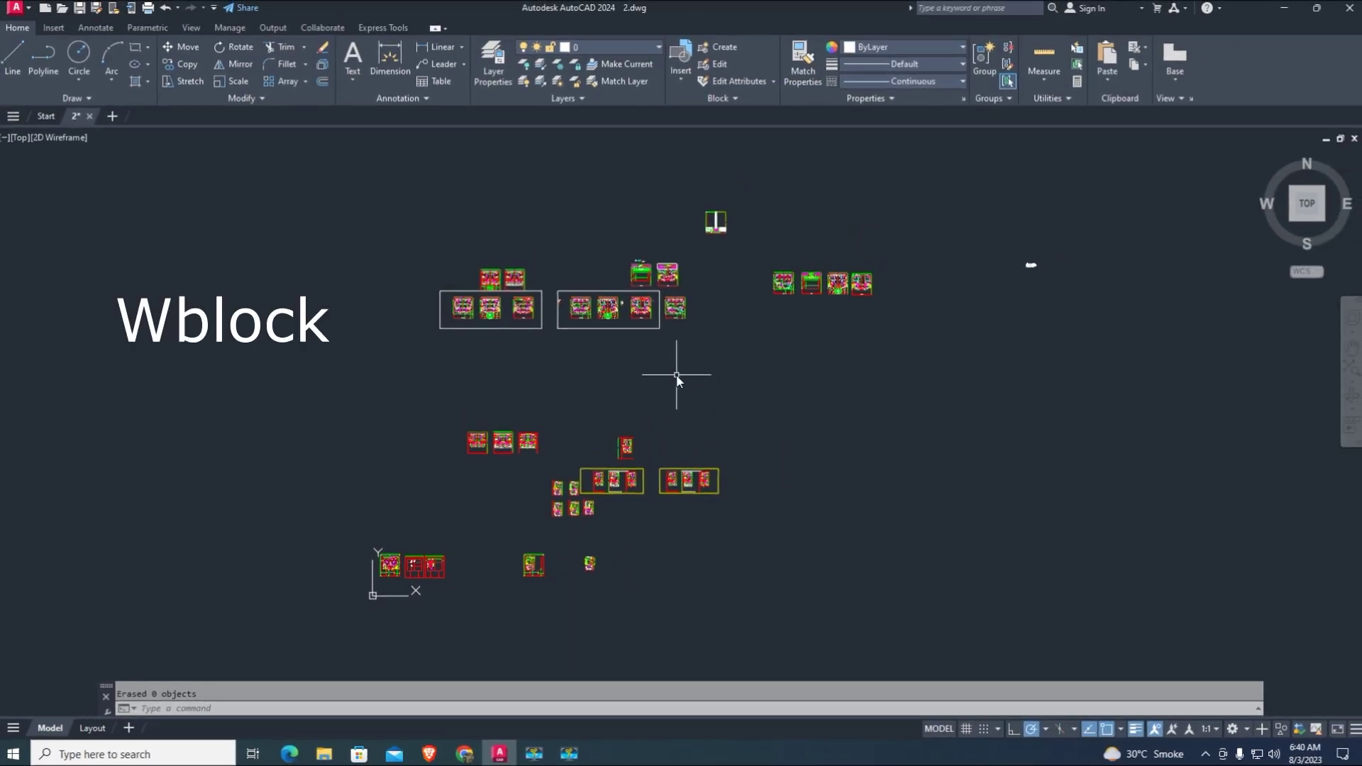
Step: Start WBLOCK and window-select all drawing objects for export
type("wb")
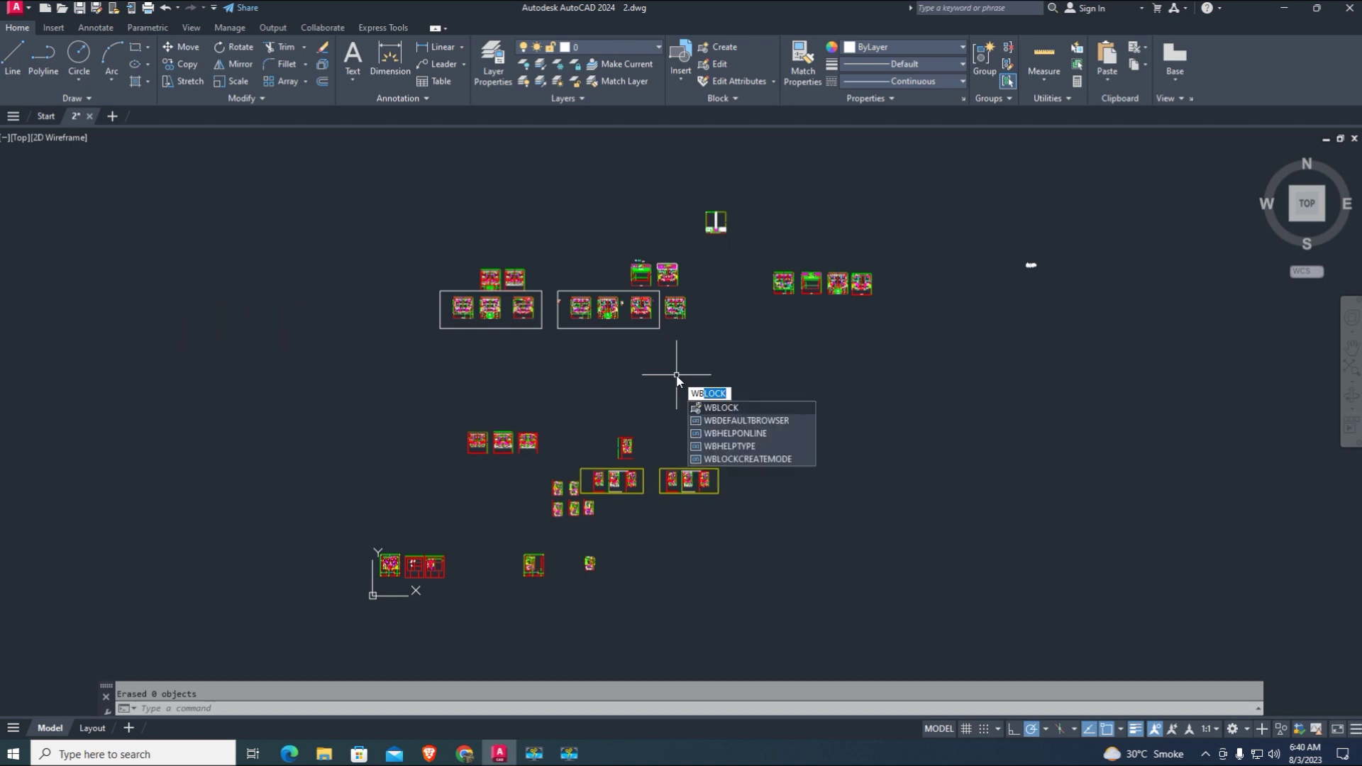
key("Return")
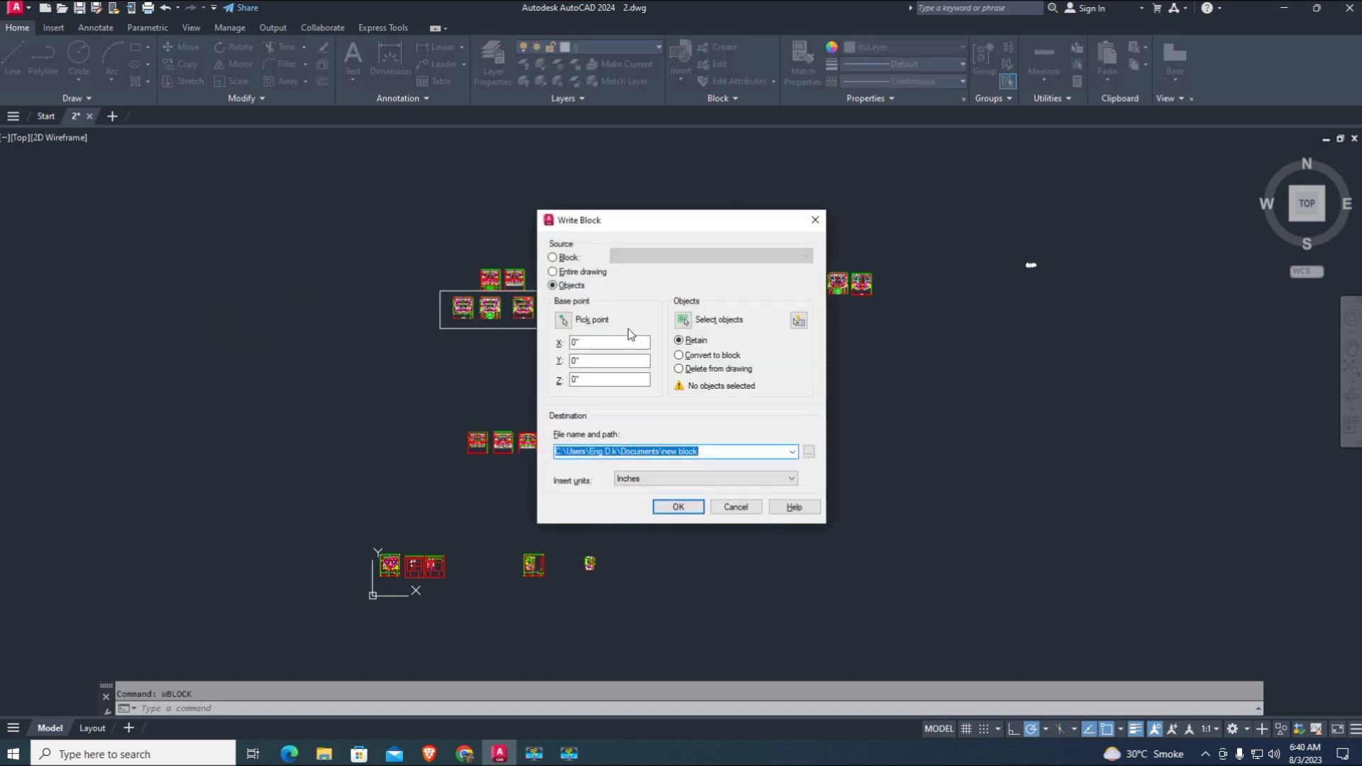
left_click(683, 320)
scroll(773, 379, "down", 2)
left_click(1008, 532)
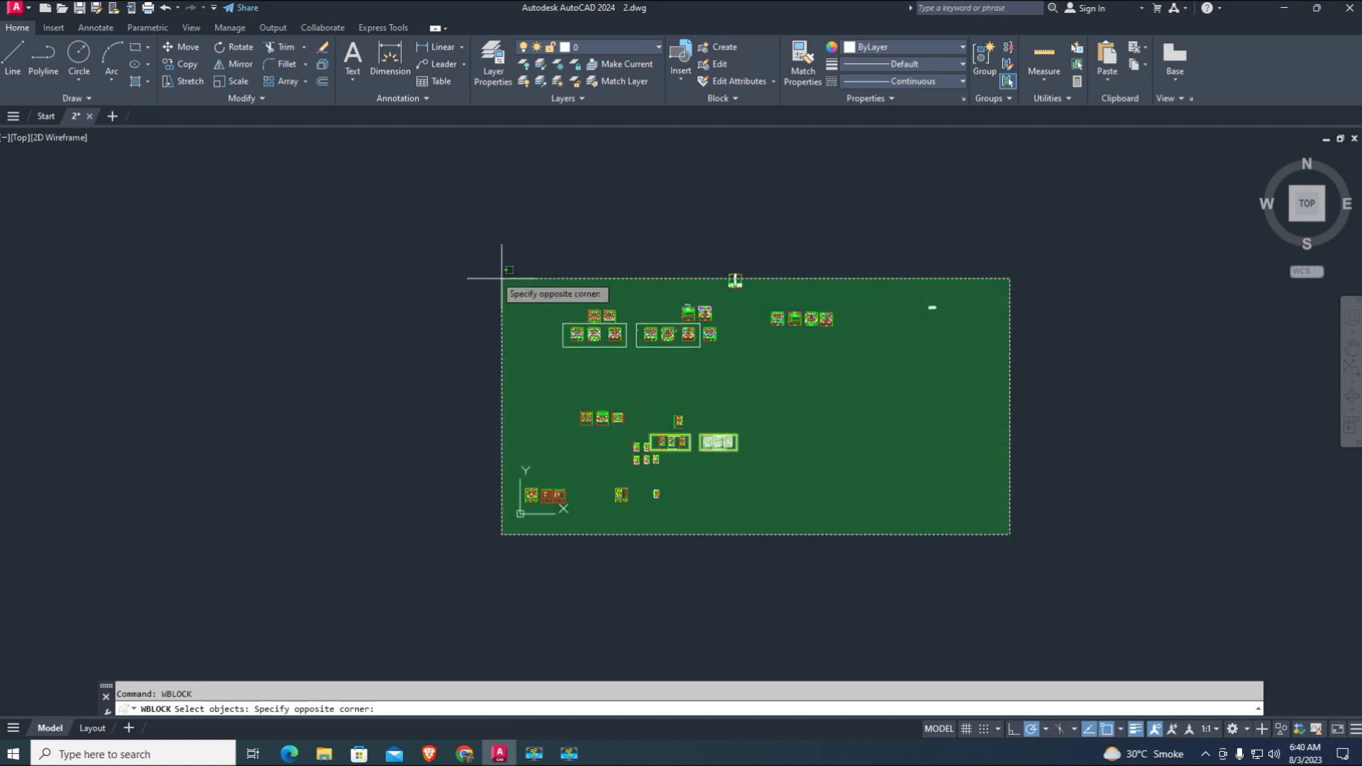
left_click(410, 186)
key("Return")
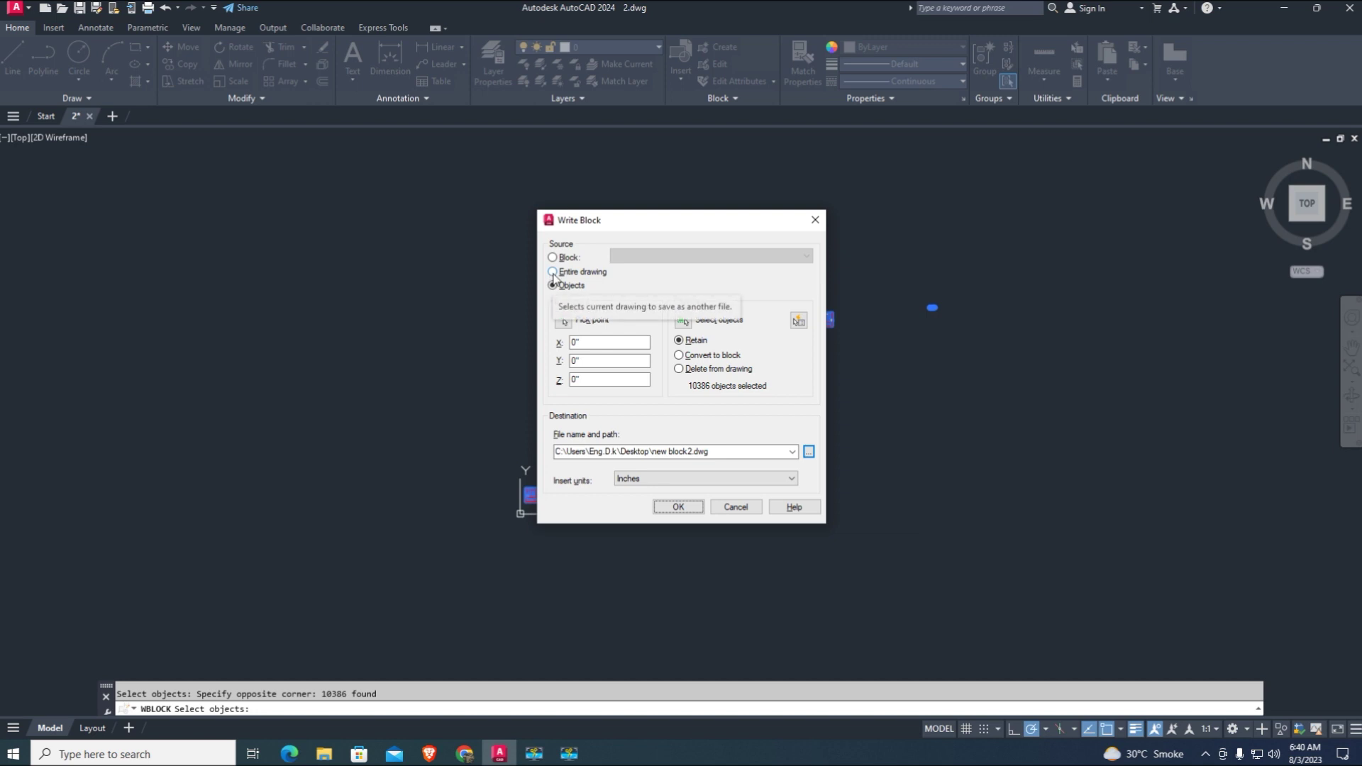
Step: Reselect all 10386 objects and write them to Desktop\new block2.dwg
left_click(552, 272)
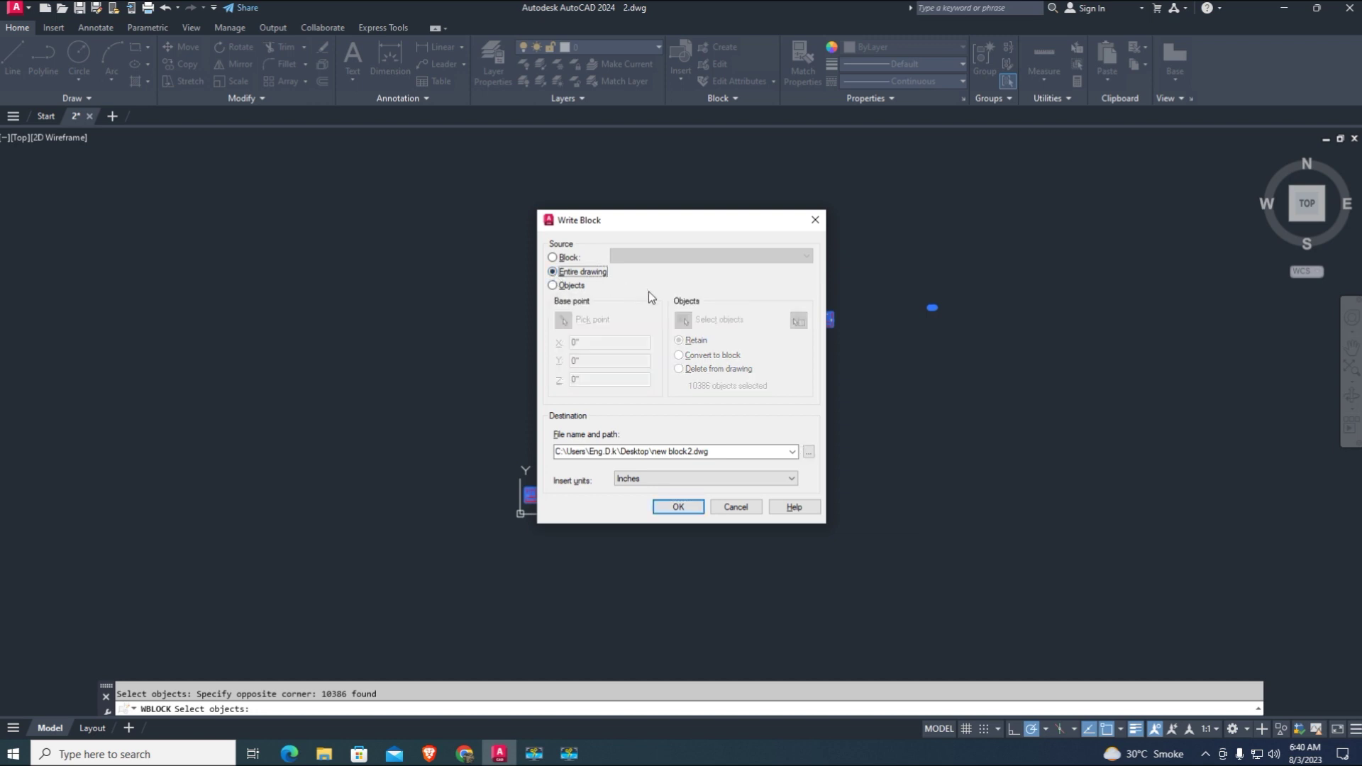
left_click(553, 285)
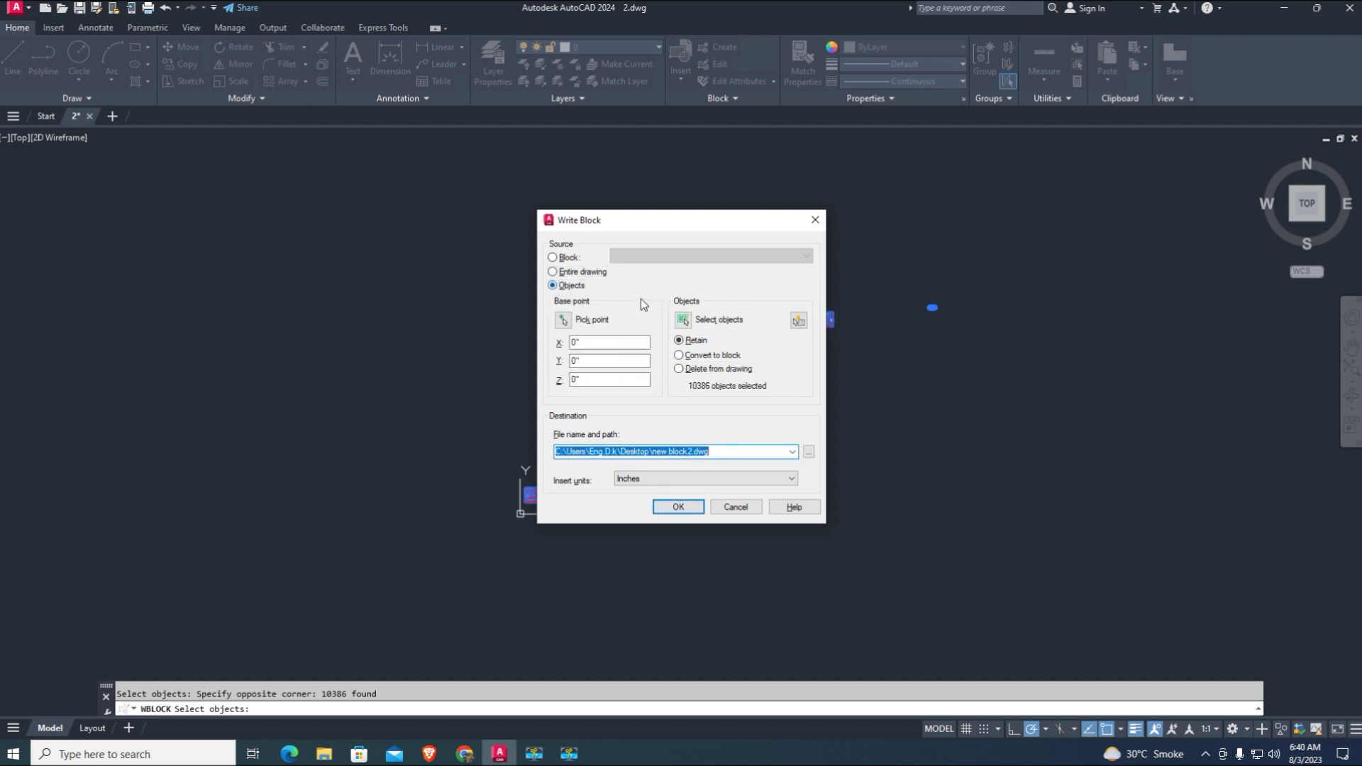
left_click(682, 321)
left_click(1034, 629)
left_click(425, 205)
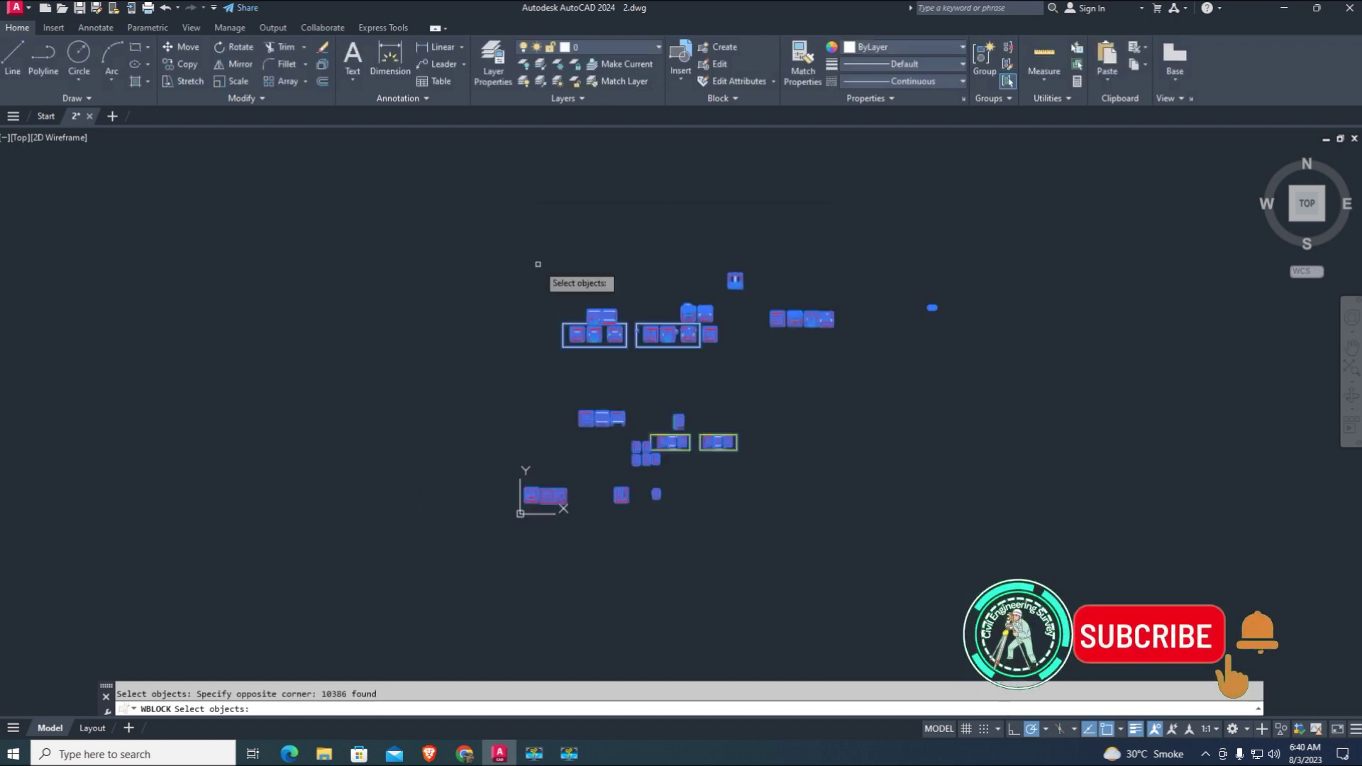
key("Return")
left_click(693, 456)
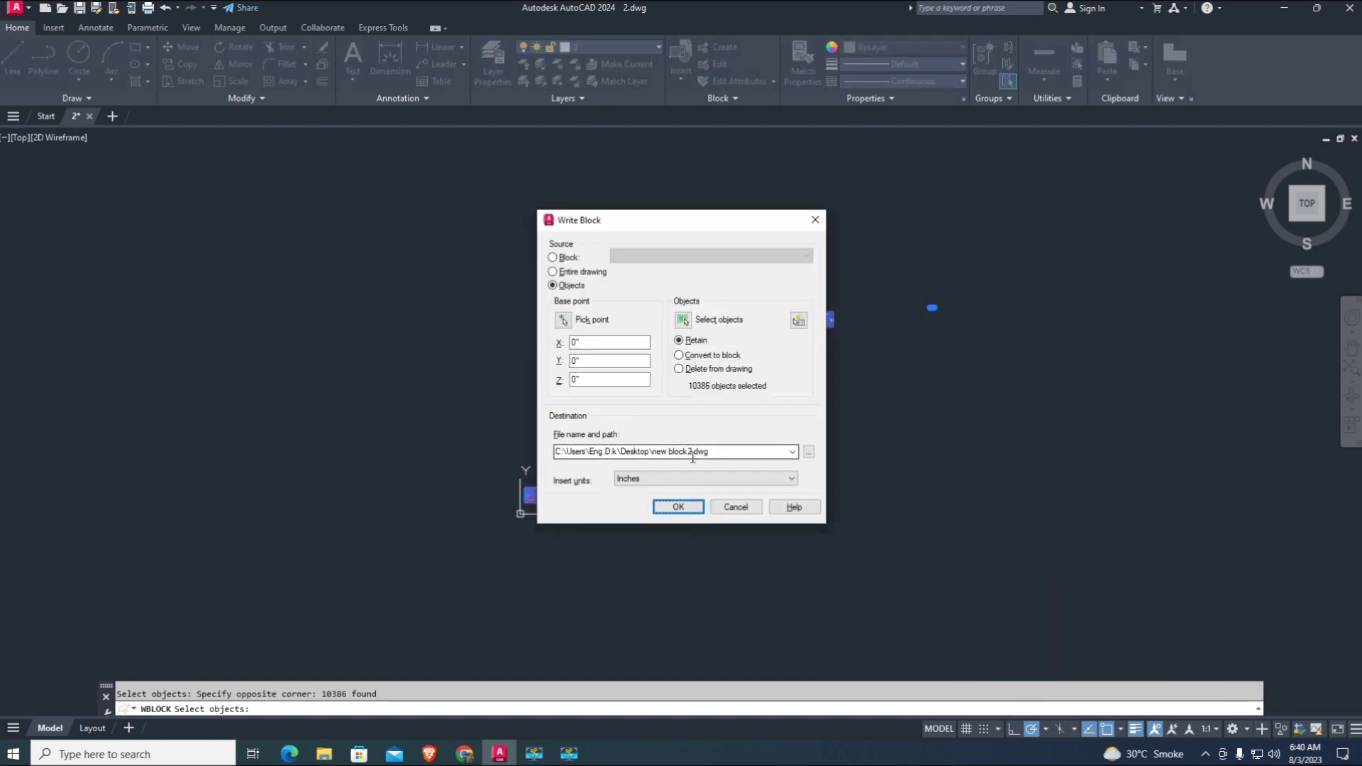
left_click(681, 511)
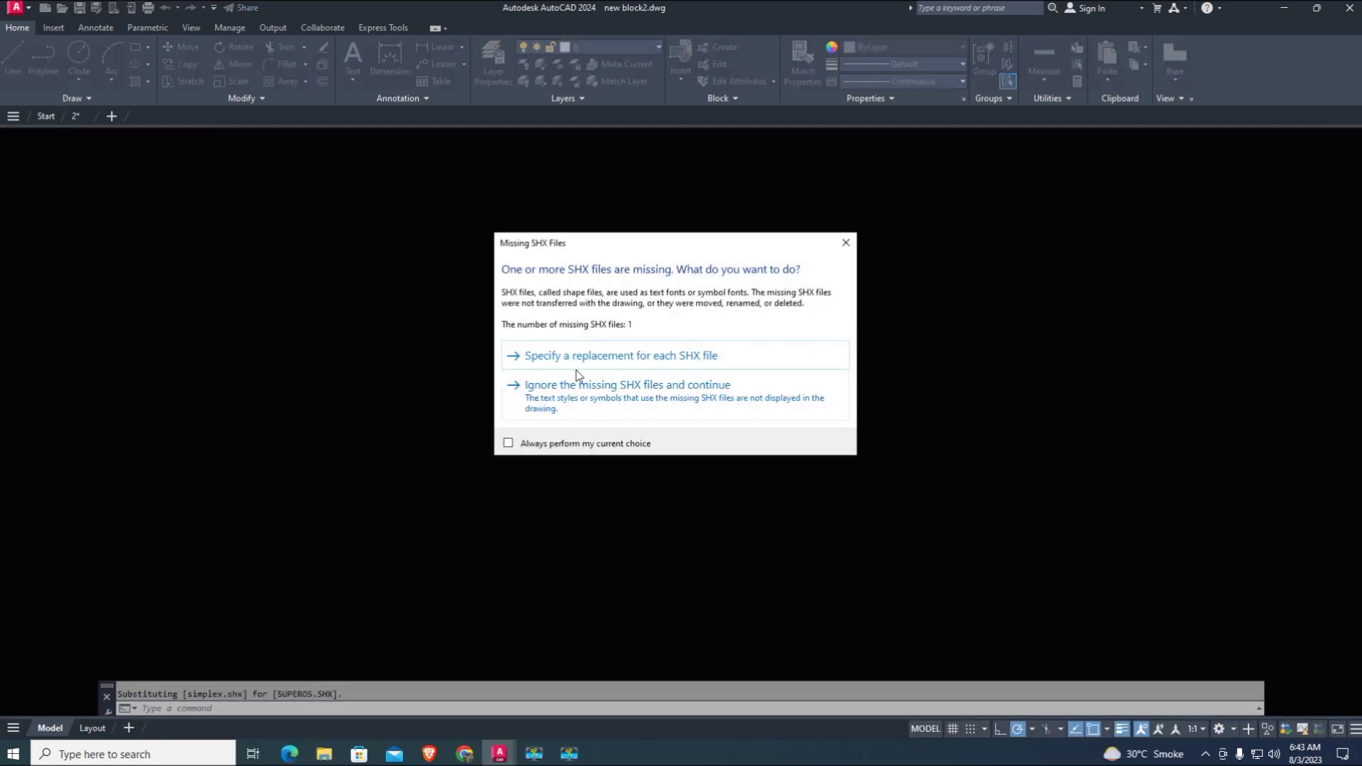
Step: Ignore the missing SHX files and view new block2.dwg's exported floor plan sheets
left_click(529, 410)
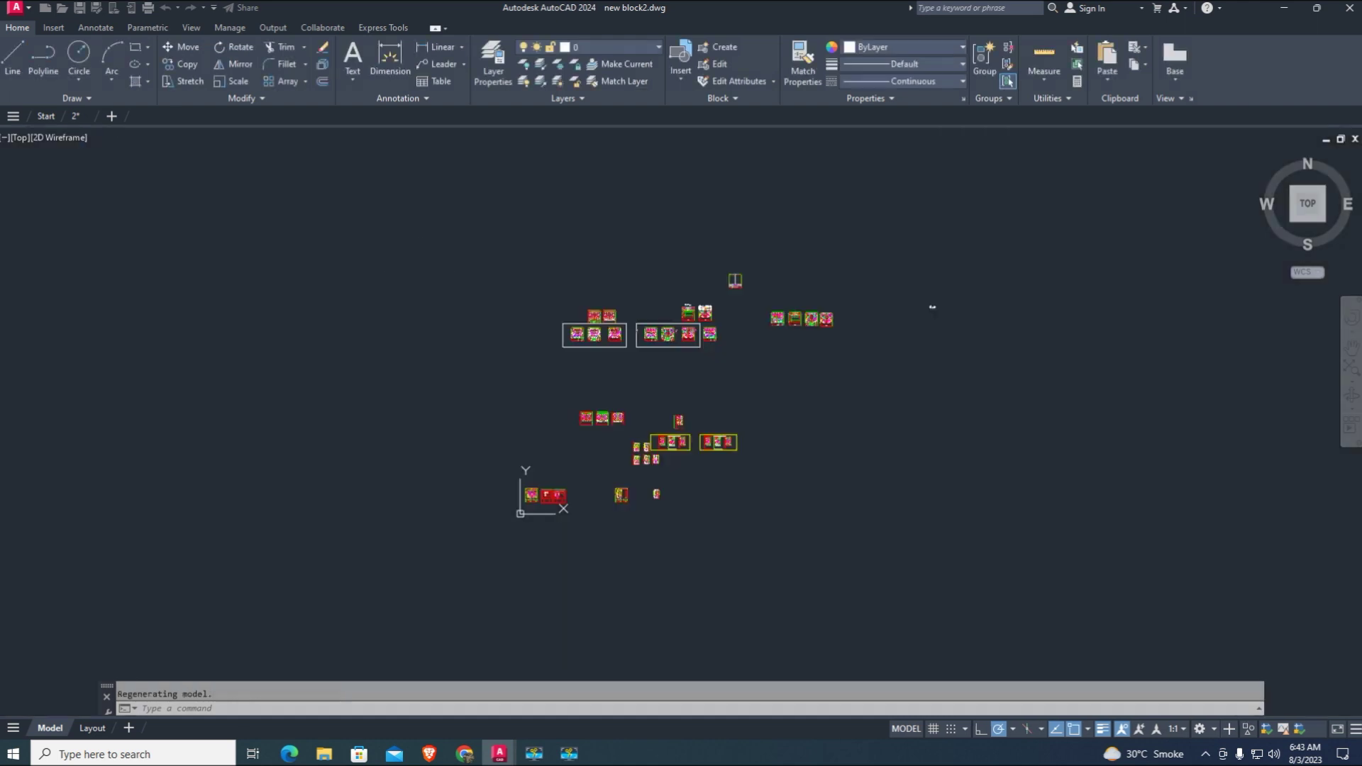
scroll(663, 289, "down", 2)
scroll(681, 305, "up", 2)
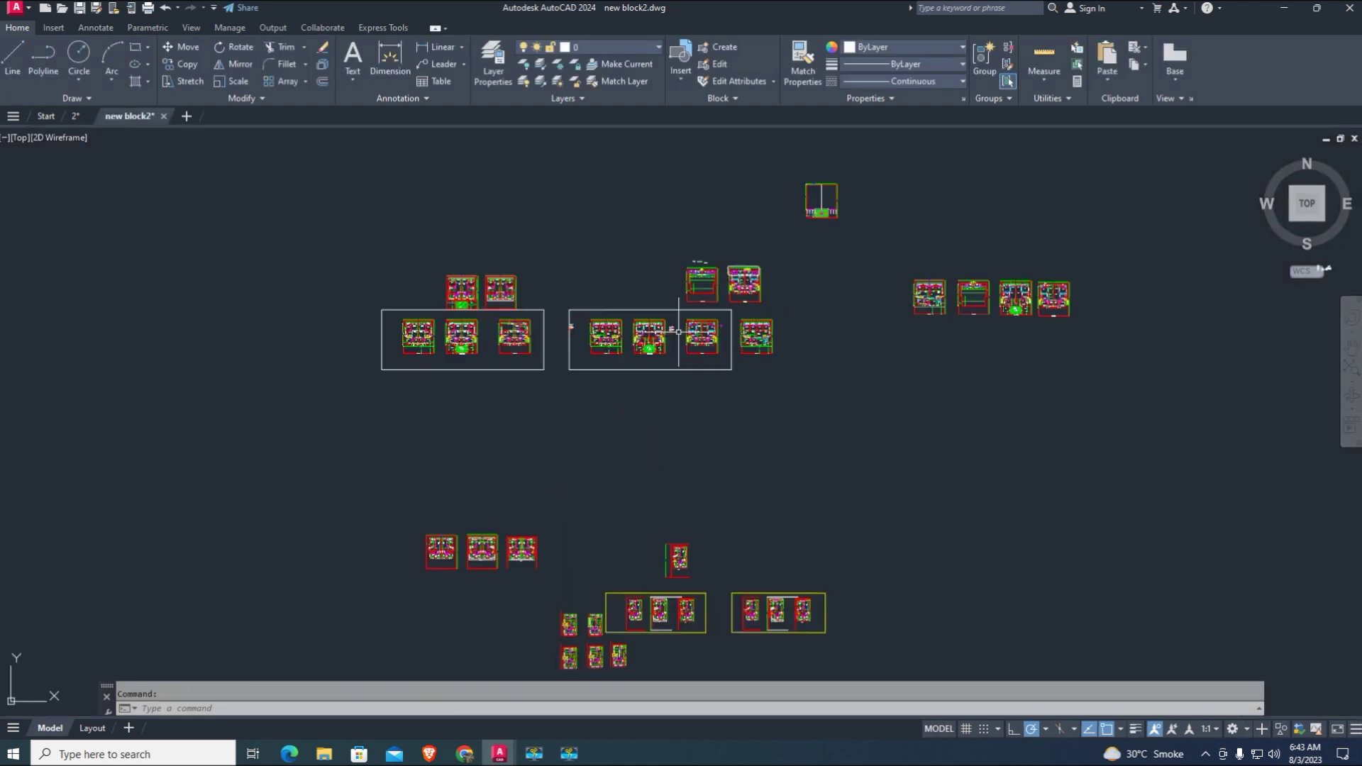
scroll(638, 313, "down", 2)
scroll(639, 313, "up", 2)
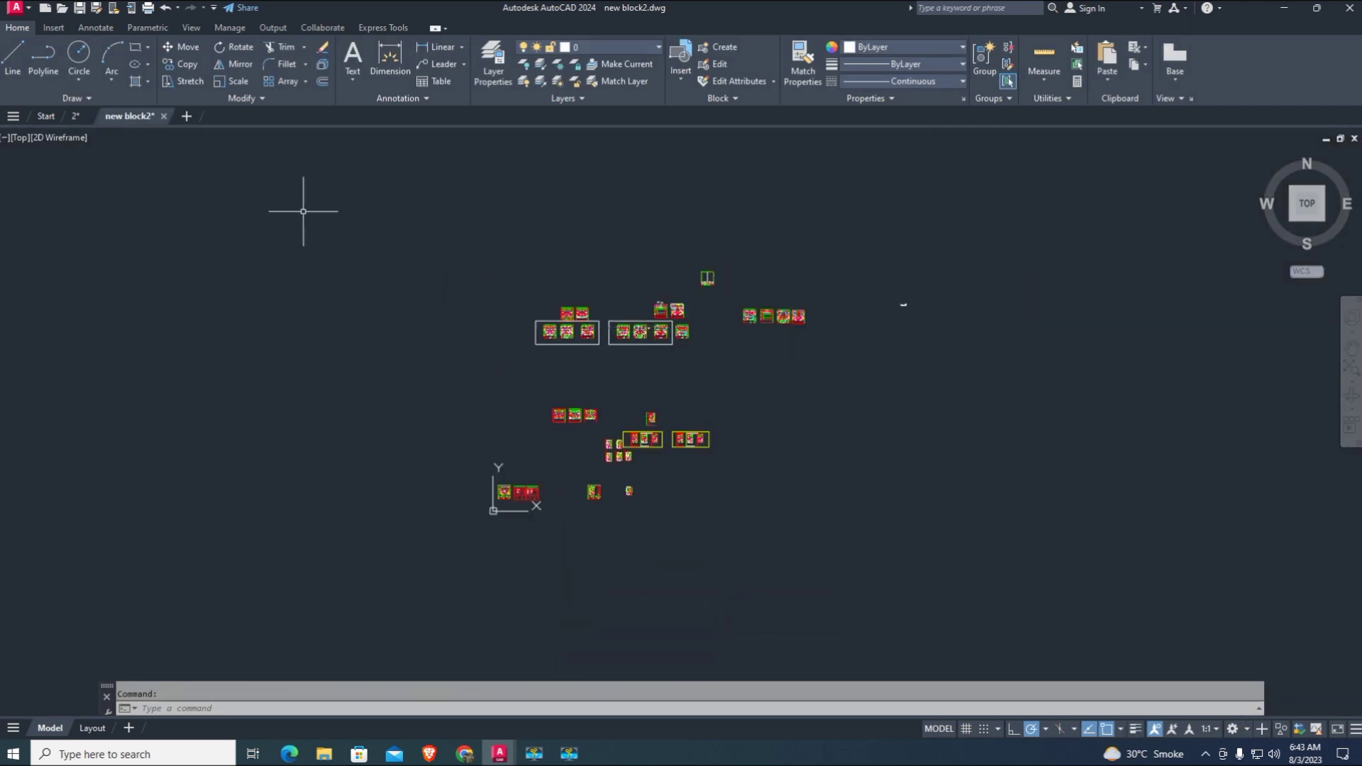
left_click(31, 11)
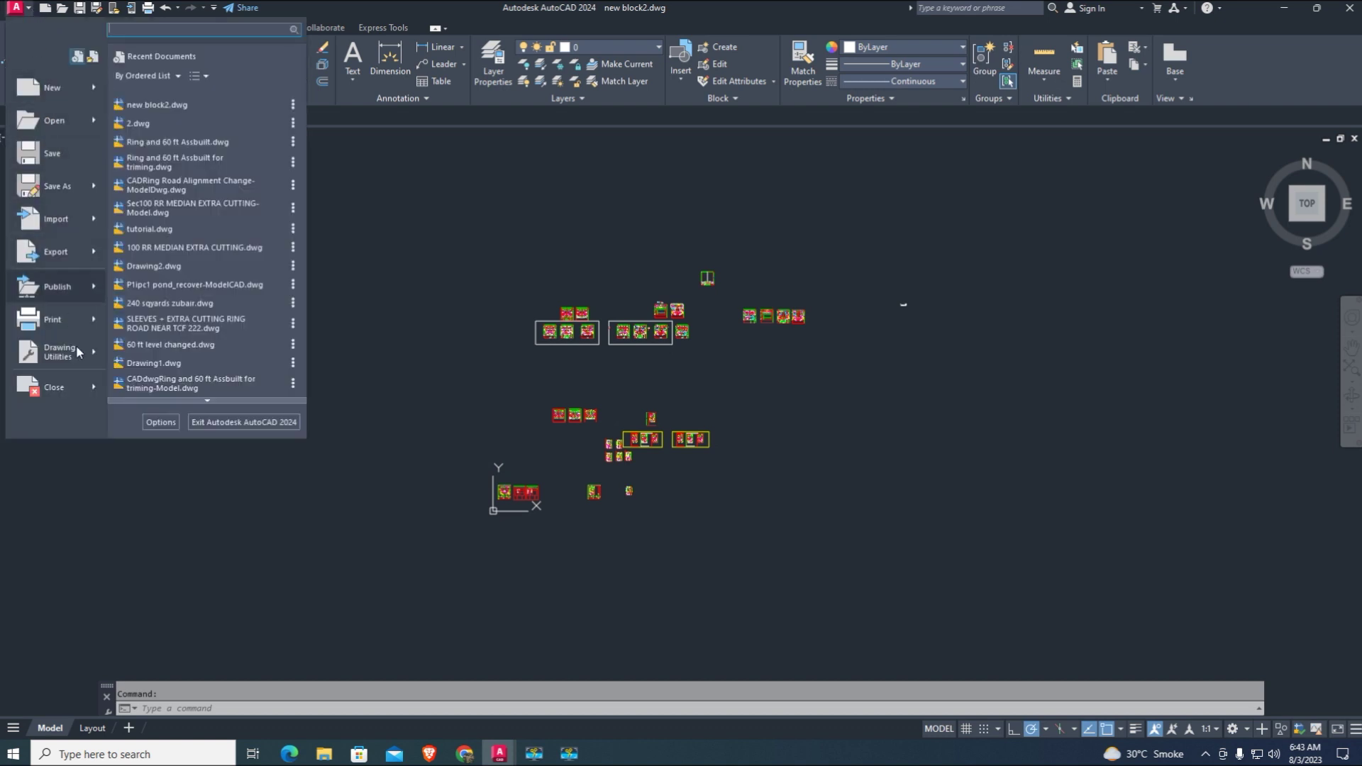
Step: Check new block2.dwg's Drawing Properties size (1.38 MB) and close the dialog
mouse_move(79, 354)
left_click(177, 106)
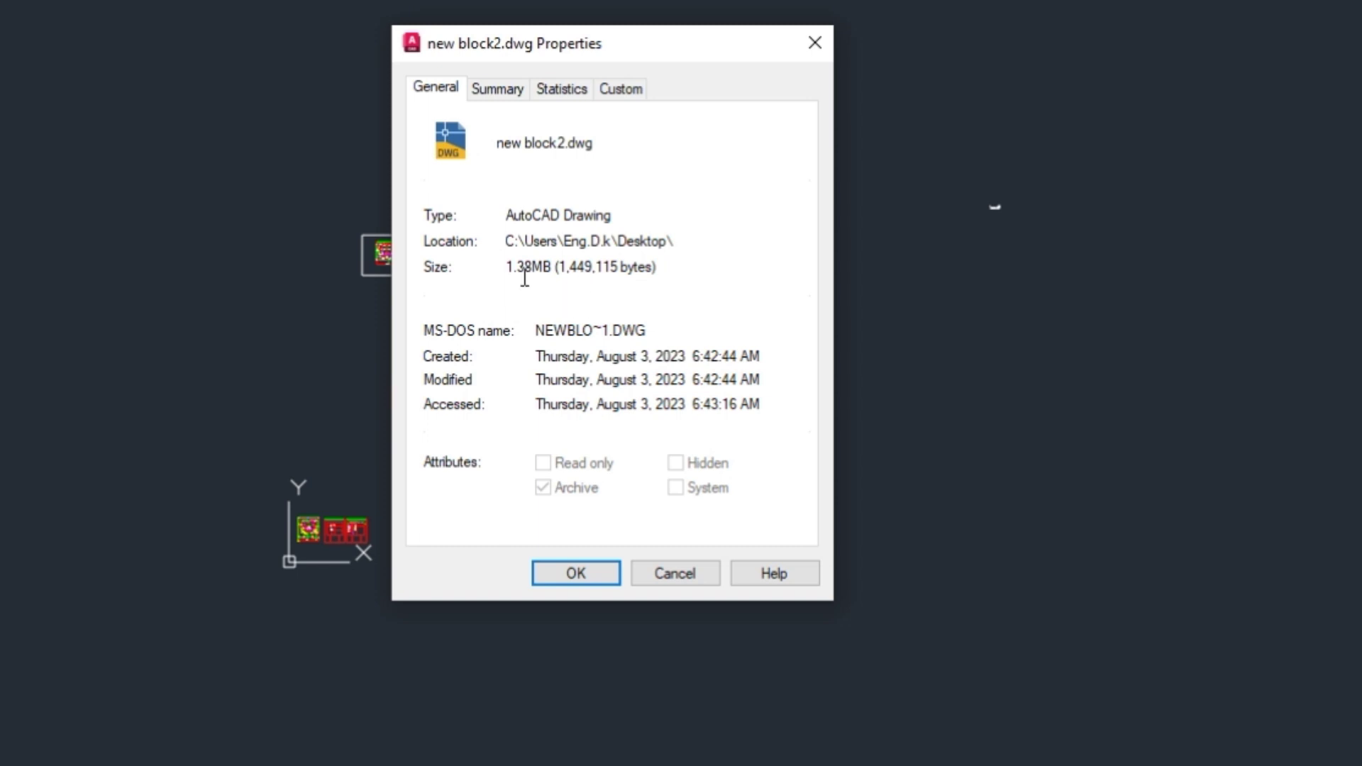
left_click(813, 44)
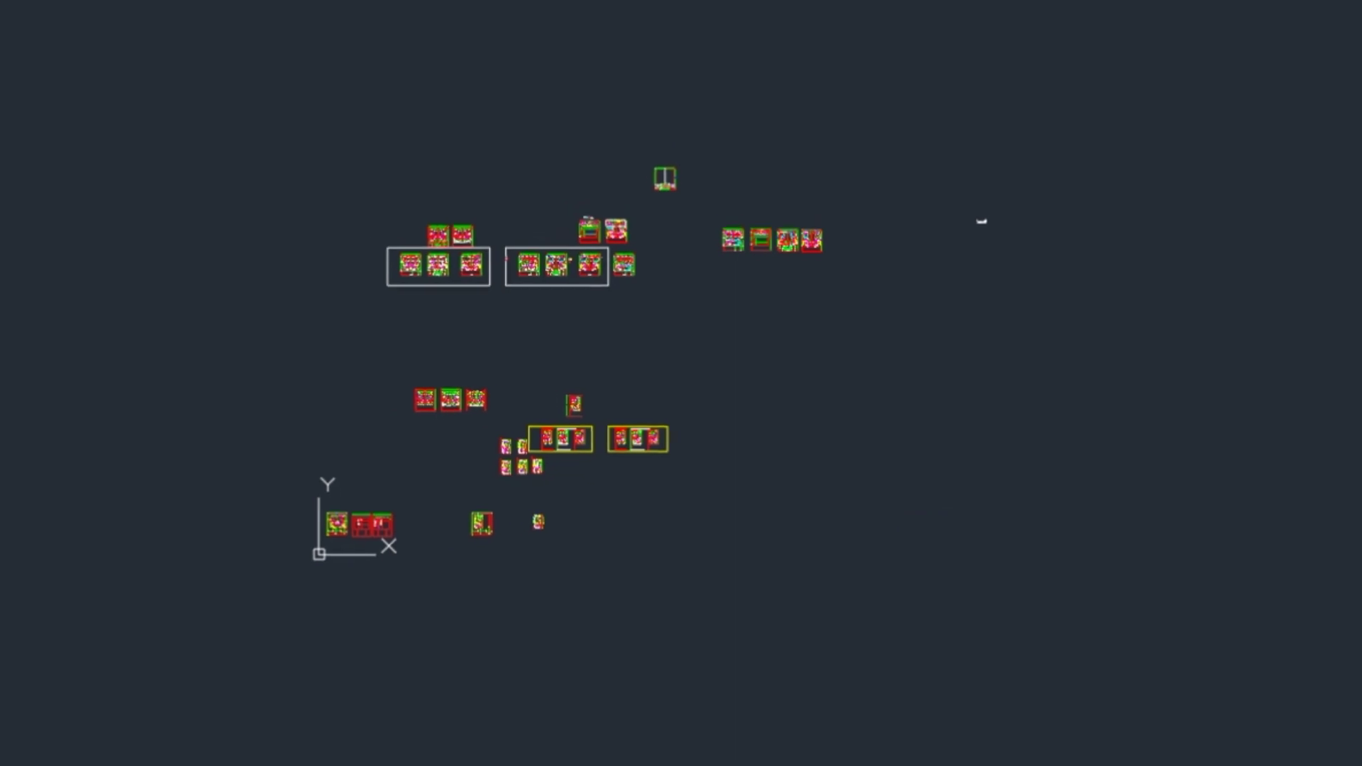
type("b")
key("Return")
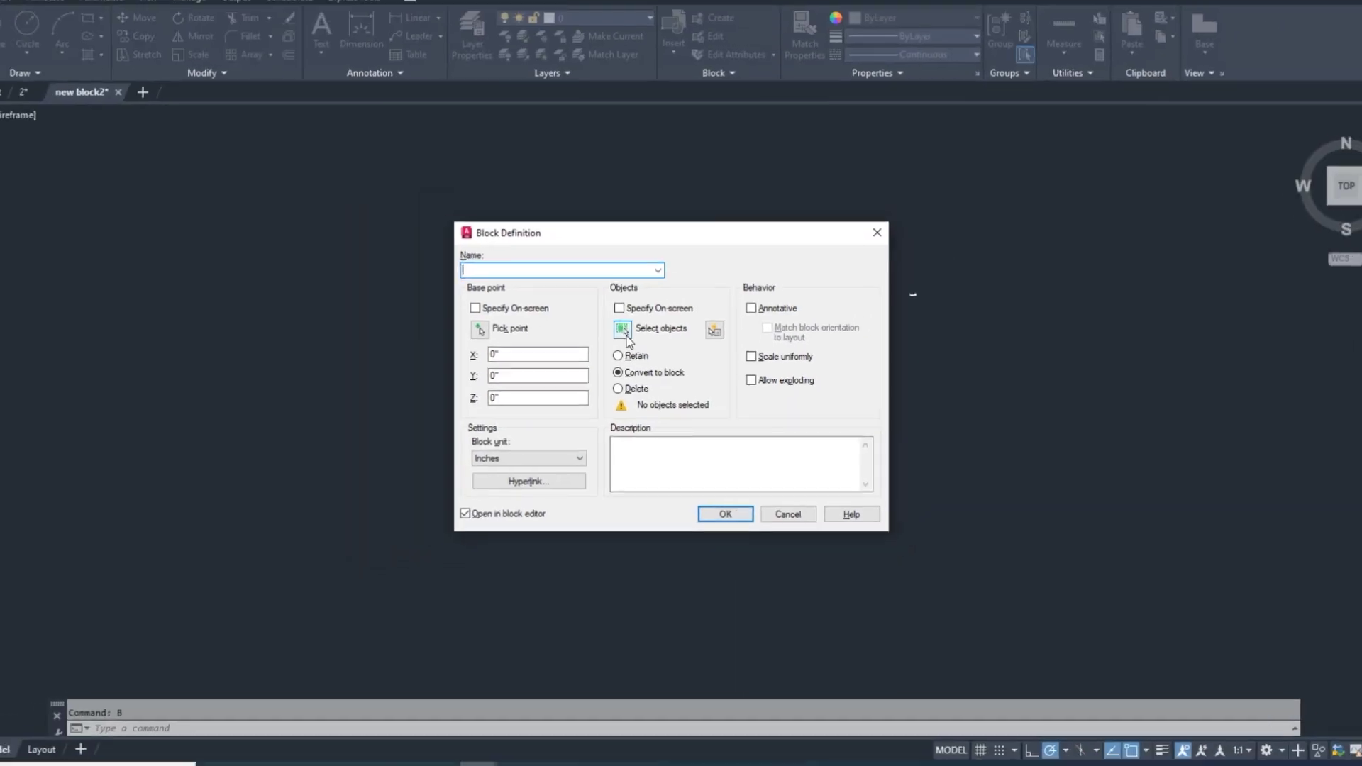
Step: Define a block from all 10386 objects in new block2.dwg
left_click(626, 334)
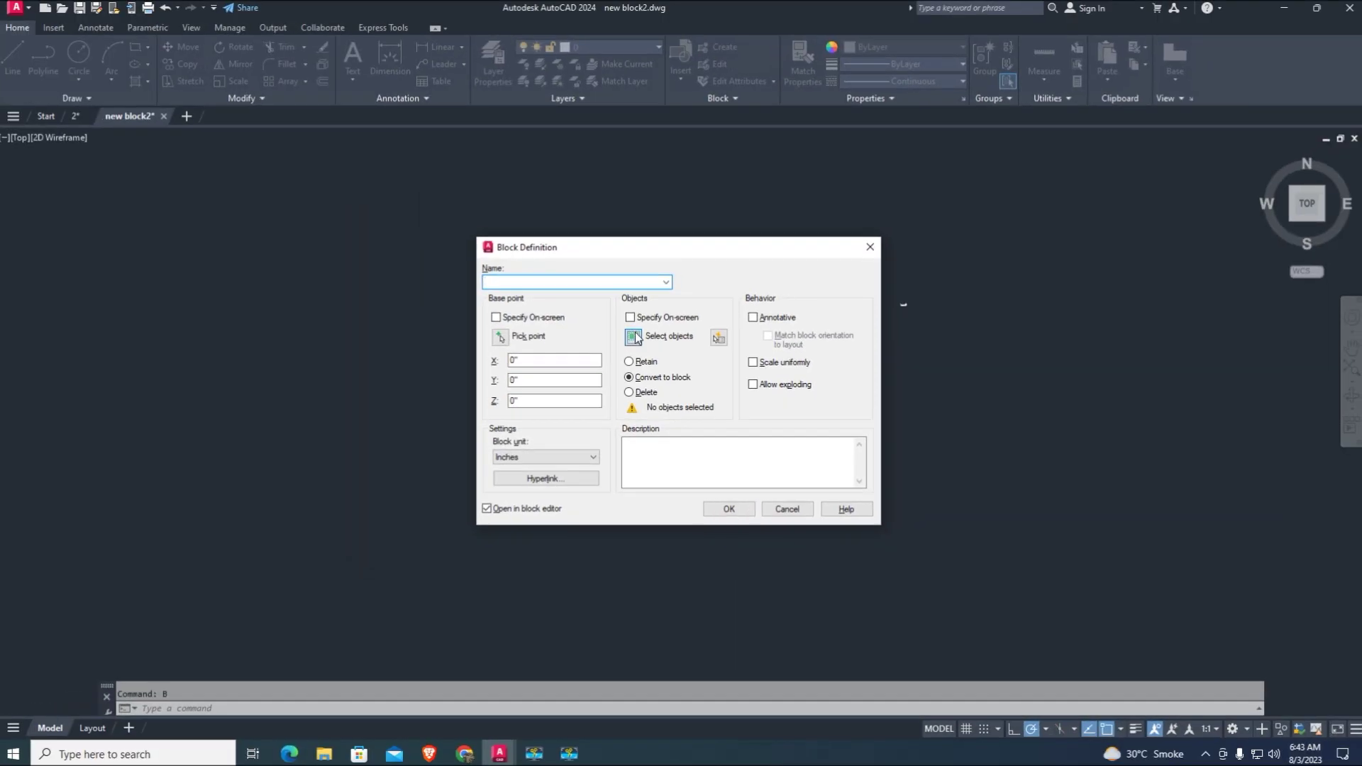
left_click(958, 571)
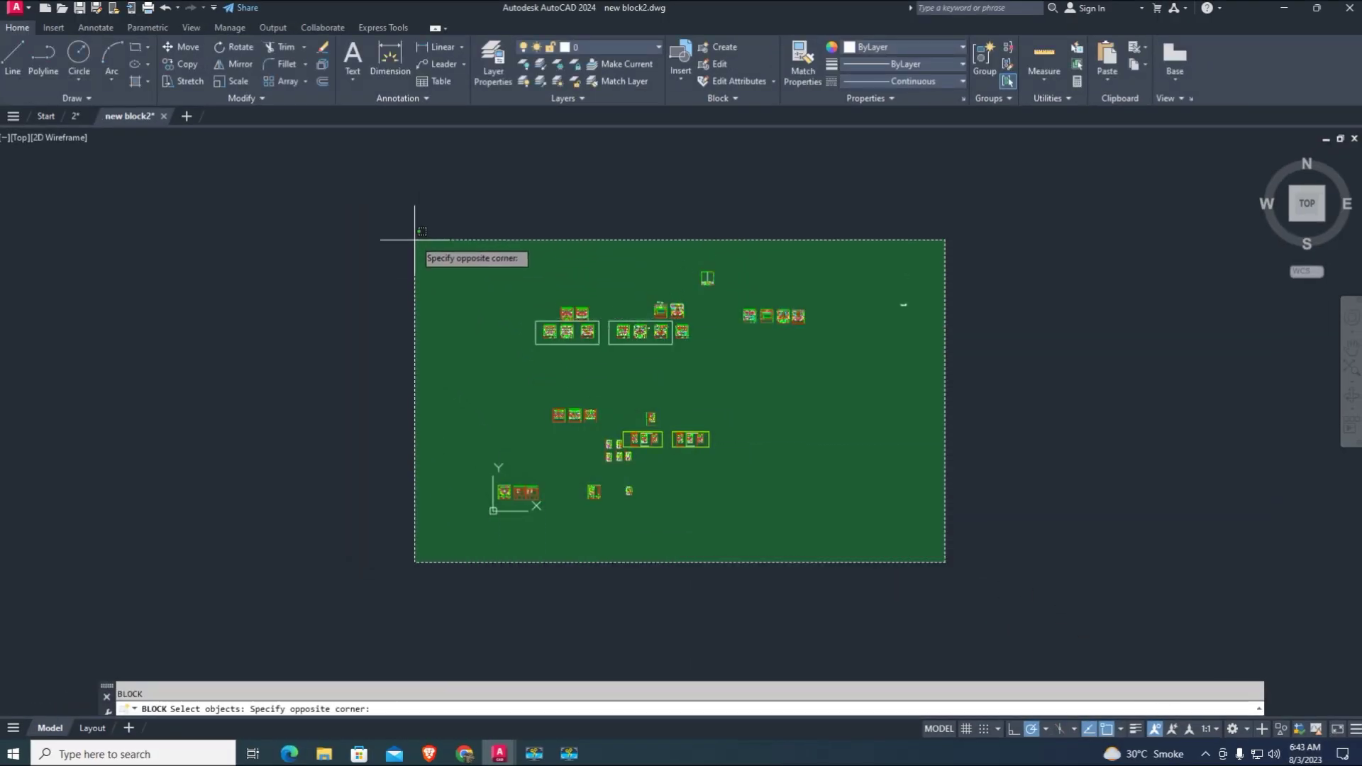
left_click(413, 237)
key("Return")
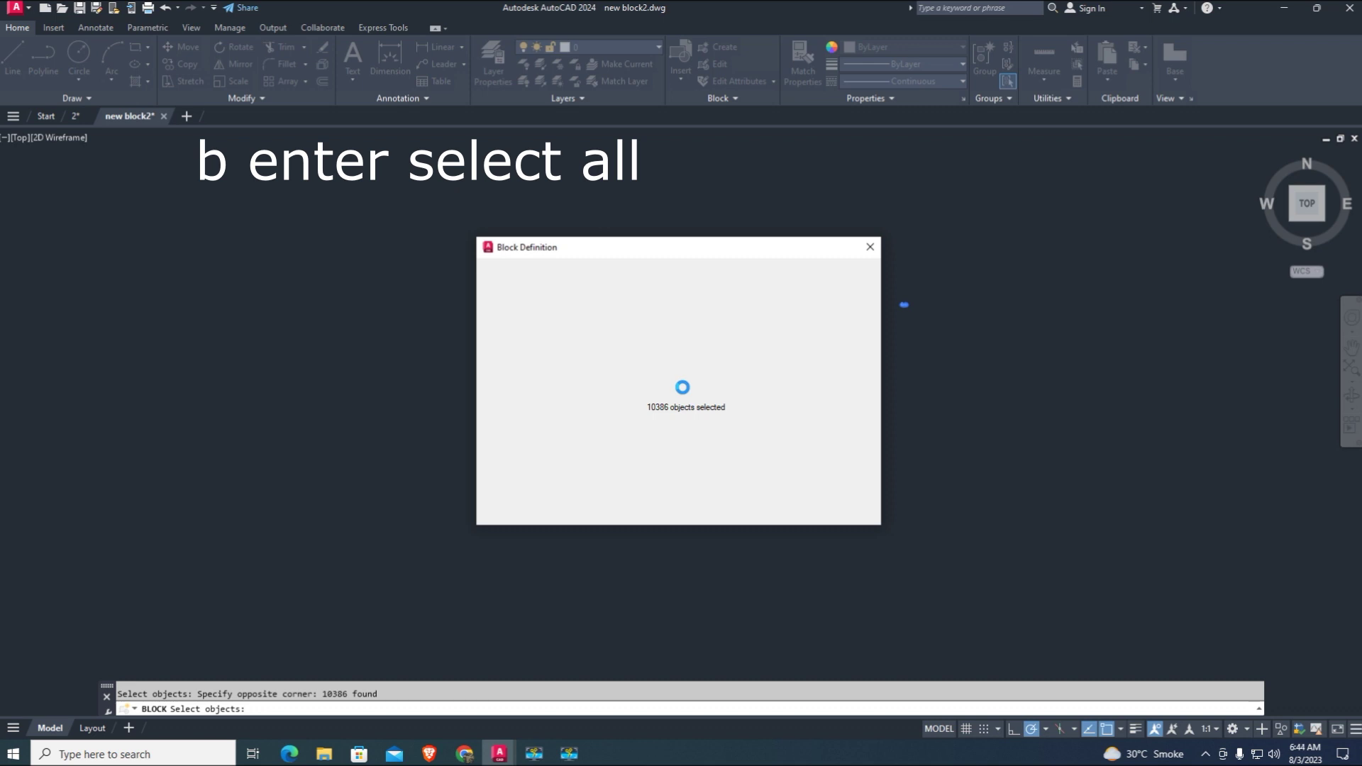
left_click(16, 7)
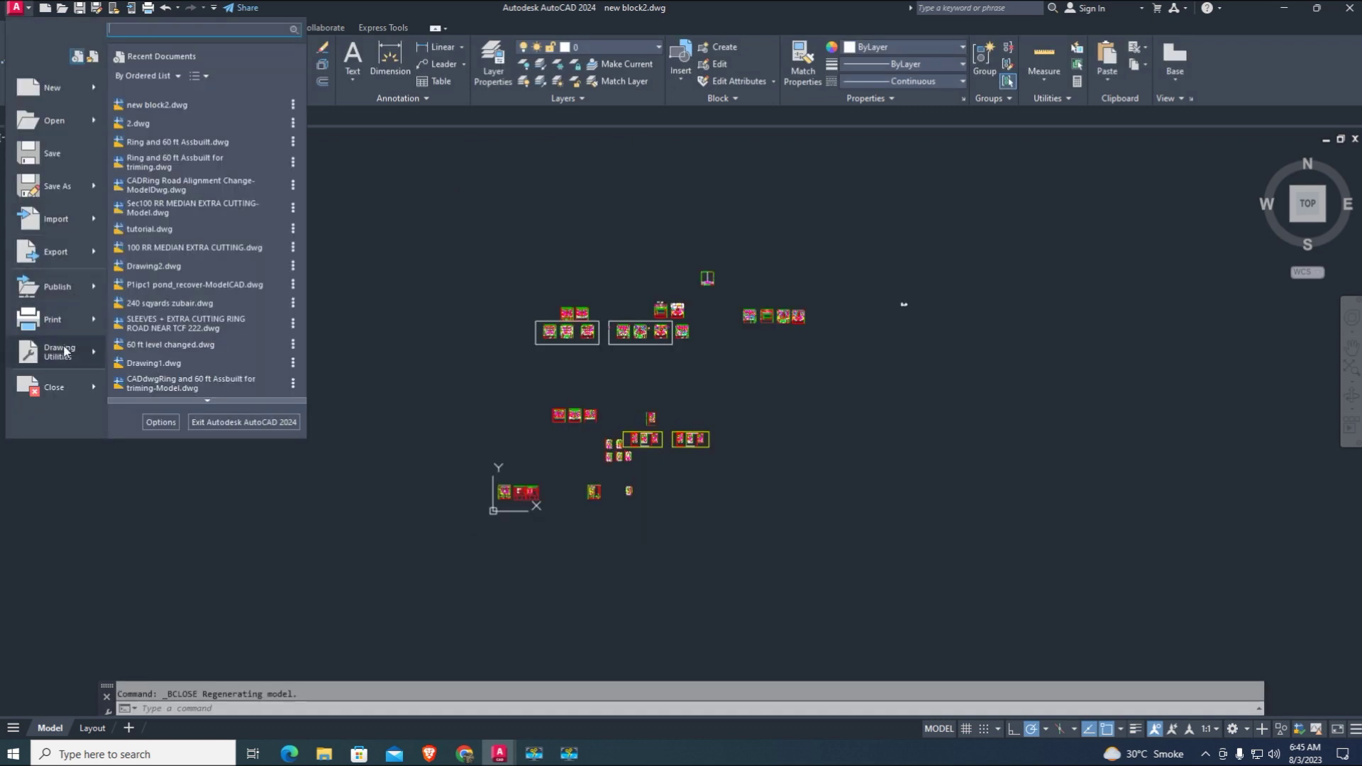
Step: Recheck new block2.dwg's Drawing Properties, still 1.38 MB (1,449,115 bytes), and close them
mouse_move(65, 350)
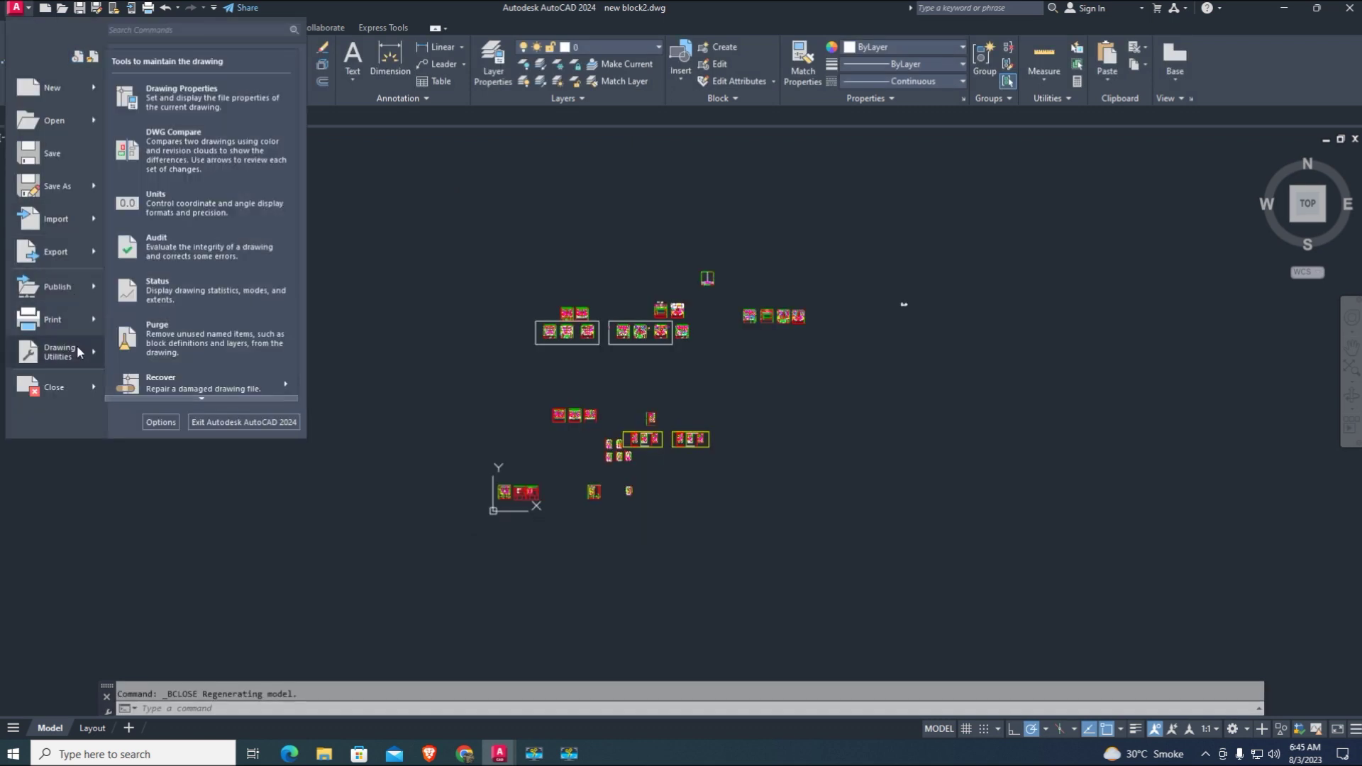
left_click(236, 106)
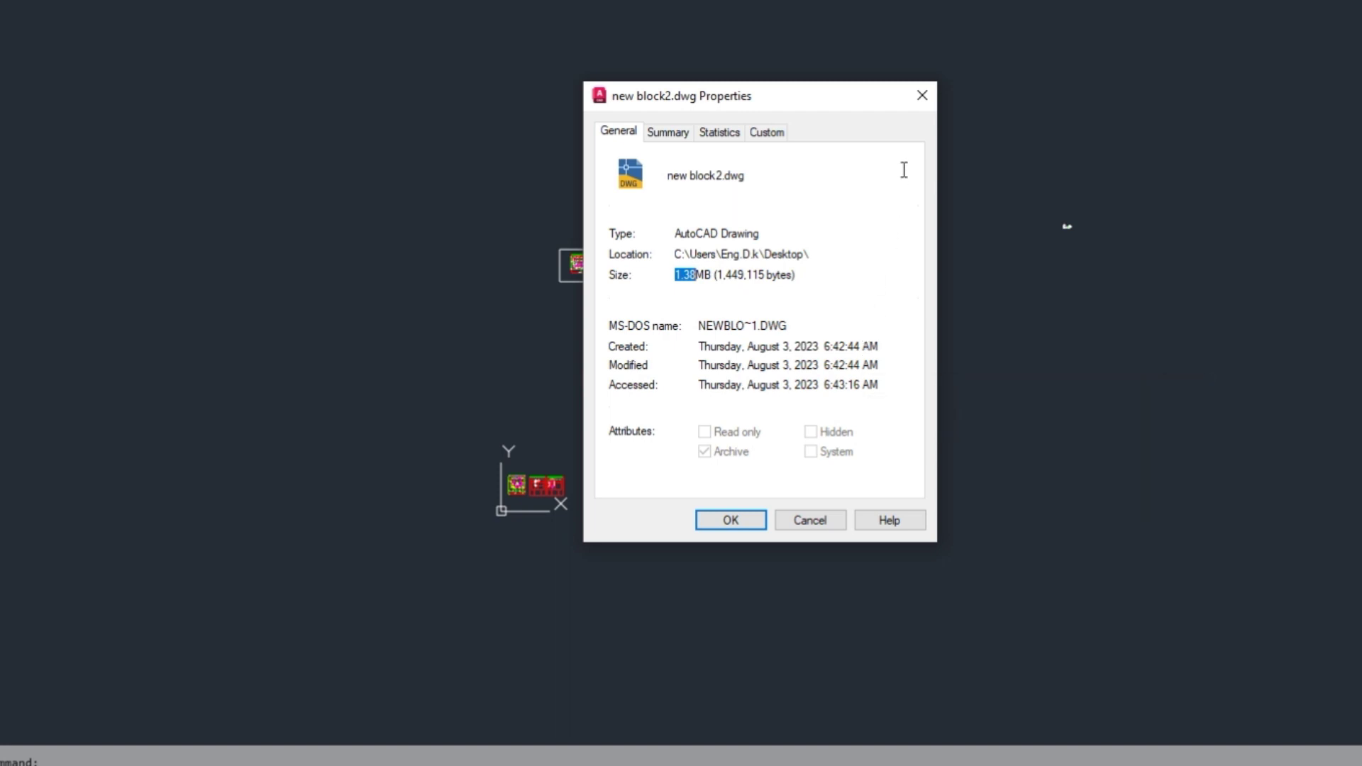
left_click(922, 95)
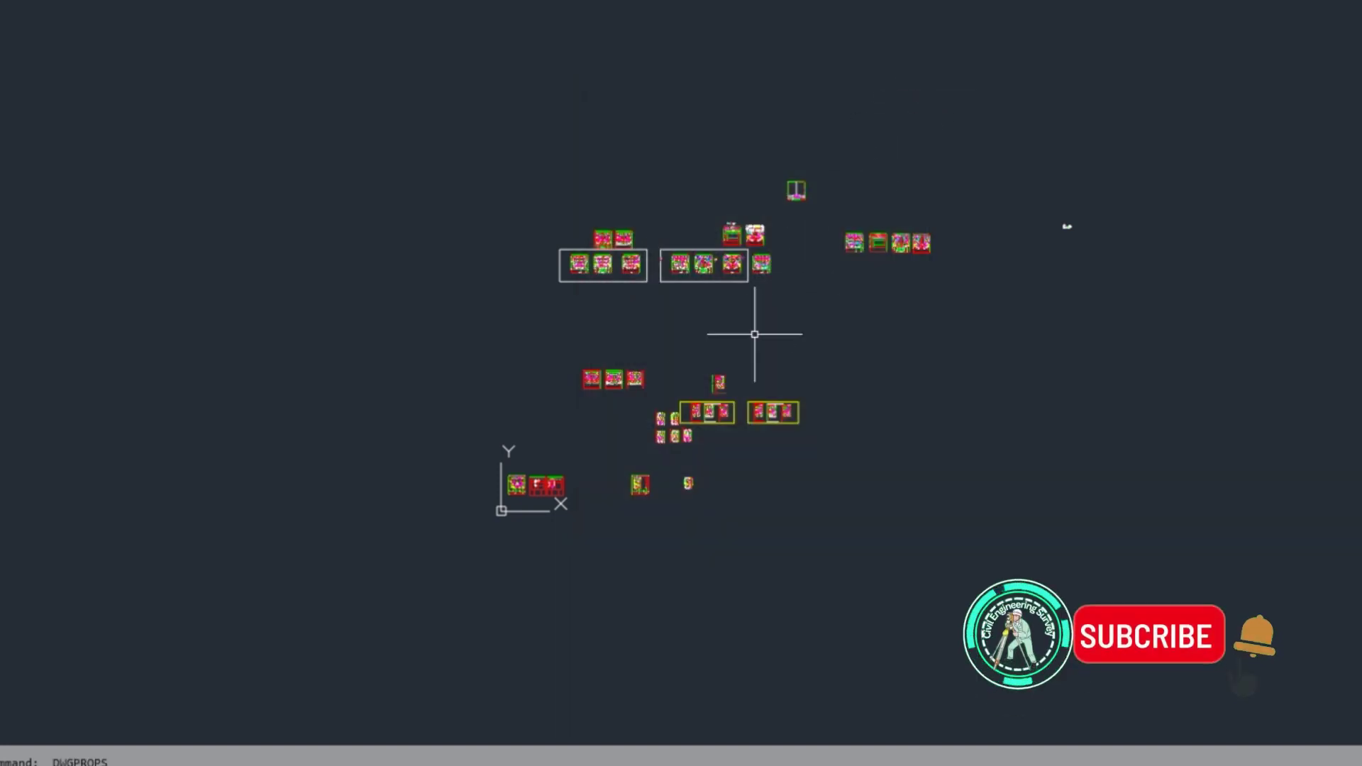
scroll(504, 480, "up", 4)
scroll(623, 365, "down", 6)
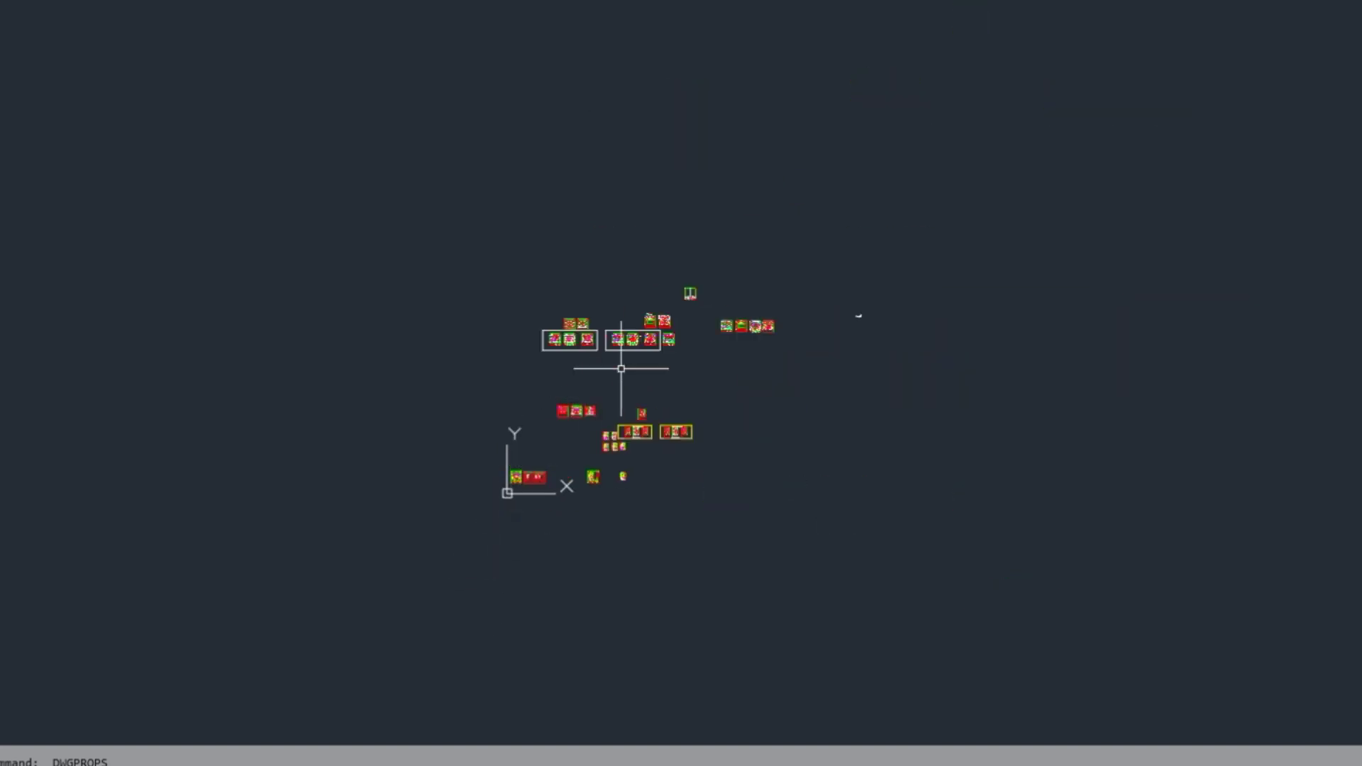